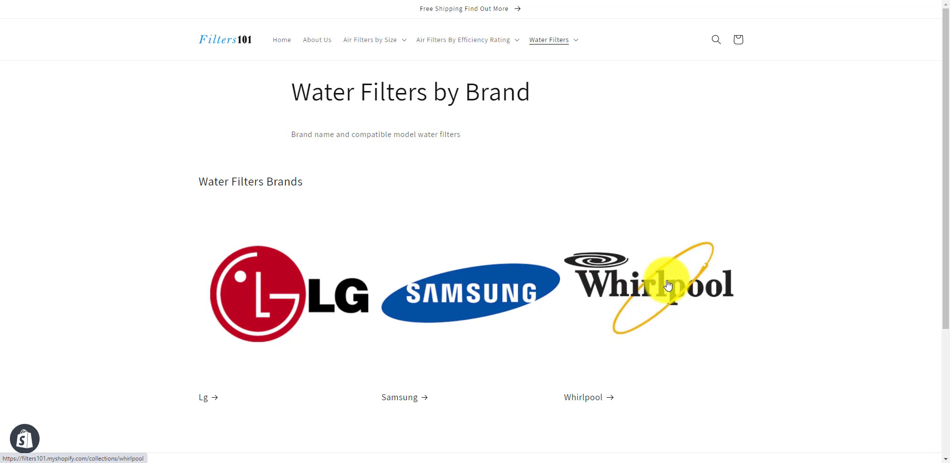
Review the storefront's LG water filter collection and the Water Filters by Brand page that links to it.
{"action": "left_click", "coordinate": [267, 287]}
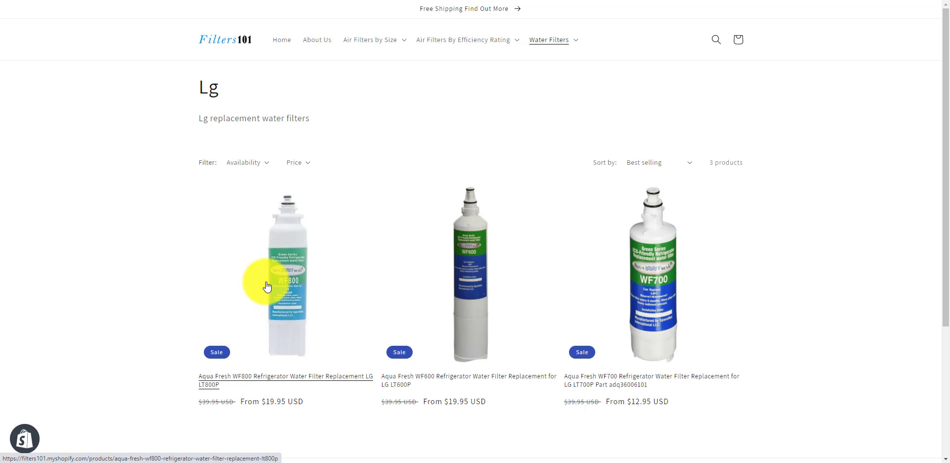
{"action": "scroll", "coordinate": [267, 287], "scroll_direction": "down", "scroll_amount": 1}
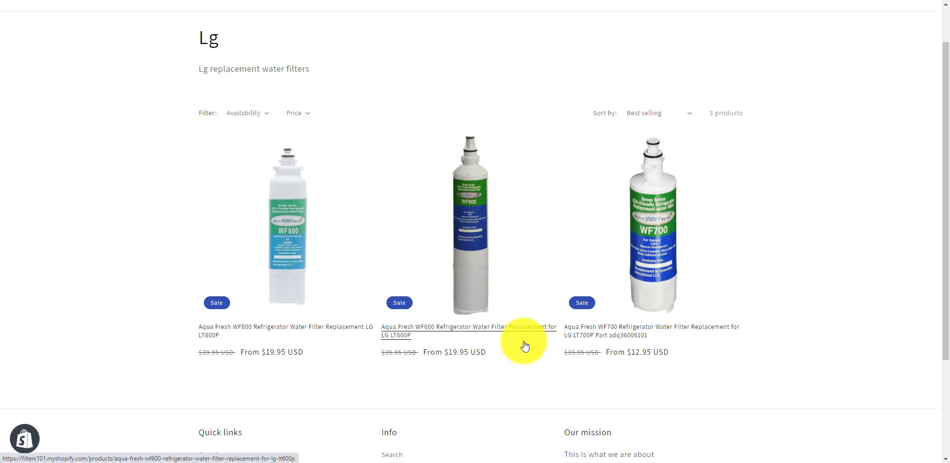
{"action": "scroll", "coordinate": [525, 345], "scroll_direction": "down", "scroll_amount": 3}
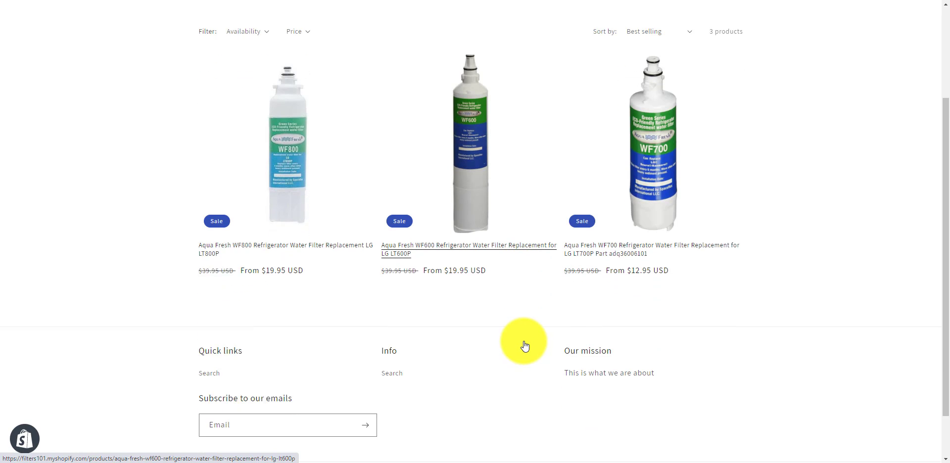
{"action": "scroll", "coordinate": [524, 344], "scroll_direction": "up", "scroll_amount": 4}
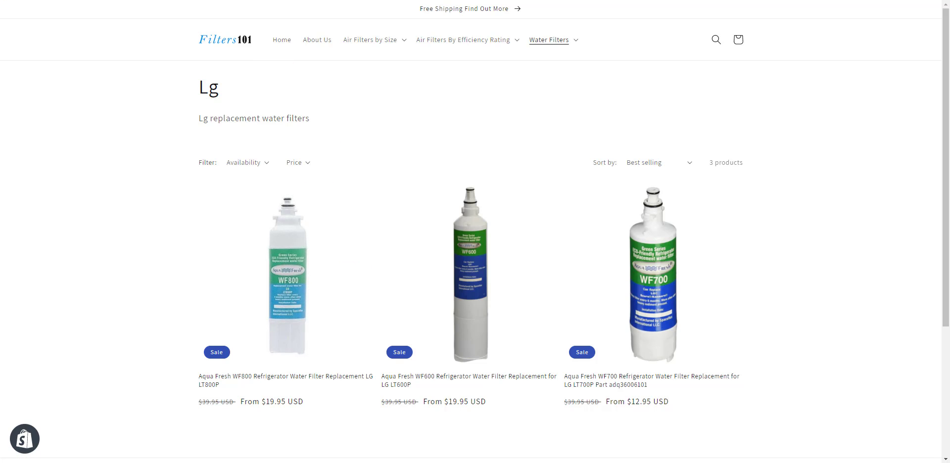
{"action": "key", "text": "alt+Left"}
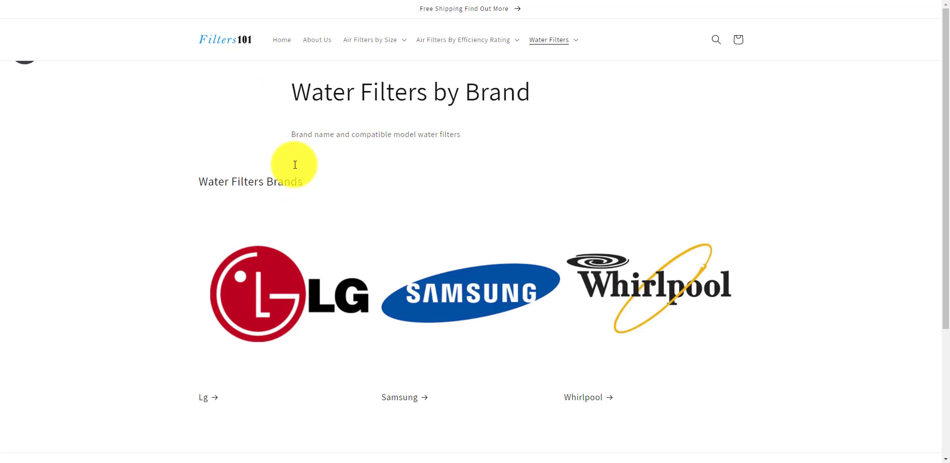
{"action": "left_click", "coordinate": [555, 44]}
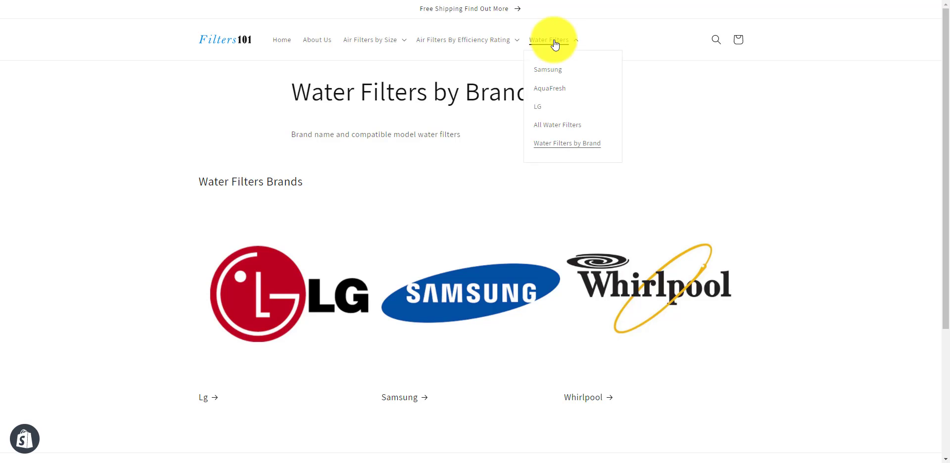
{"action": "left_click", "coordinate": [554, 144]}
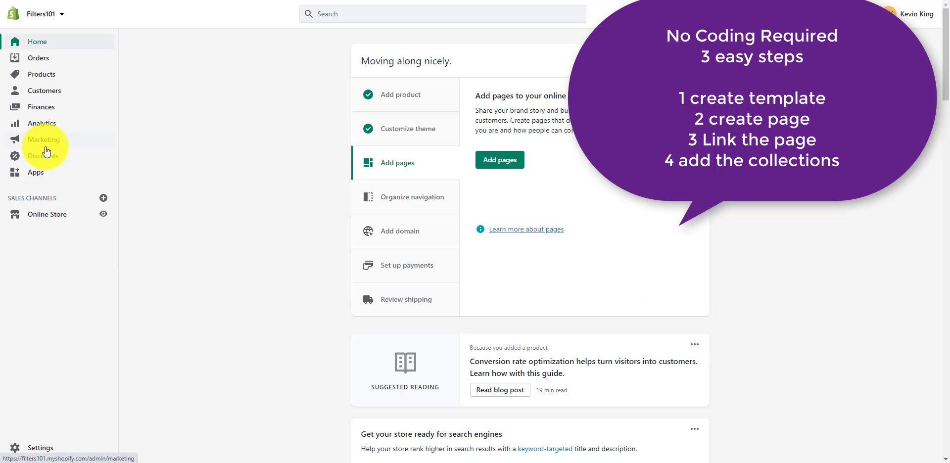
In the Dawn theme editor, create a page template named "Air Filters by Brand" based on the default page.
{"action": "left_click", "coordinate": [53, 218]}
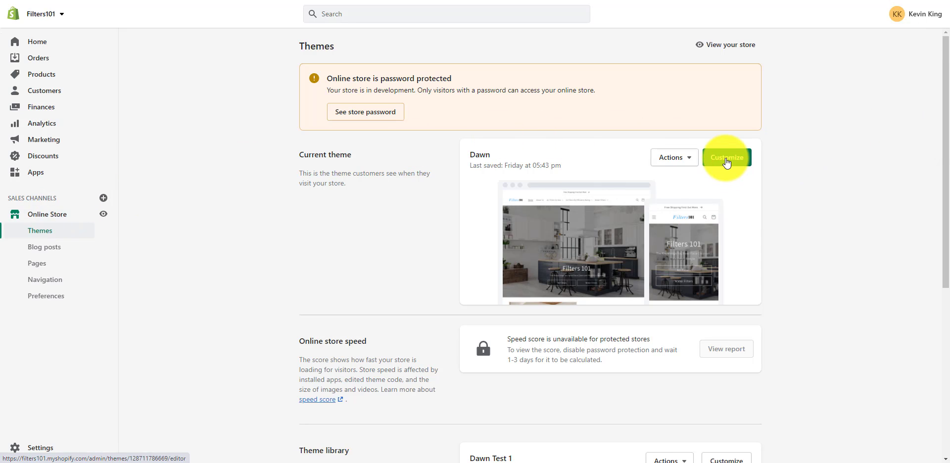
{"action": "left_click", "coordinate": [726, 158]}
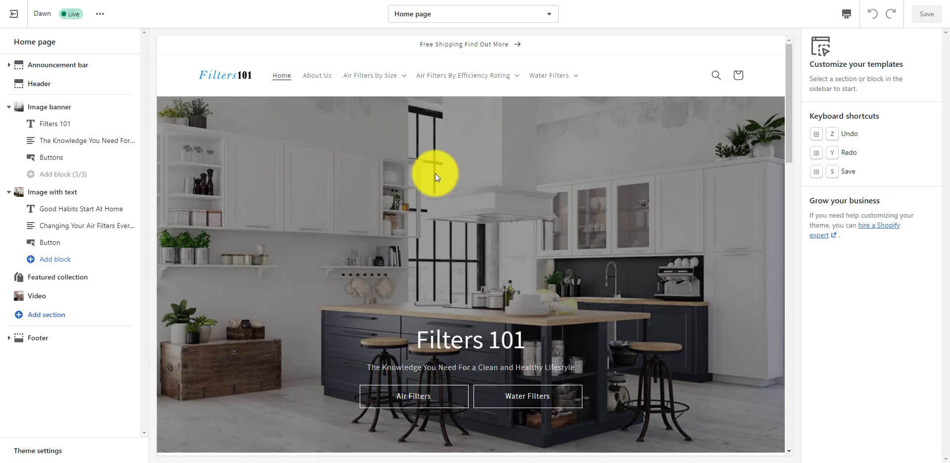
{"action": "left_click", "coordinate": [473, 24]}
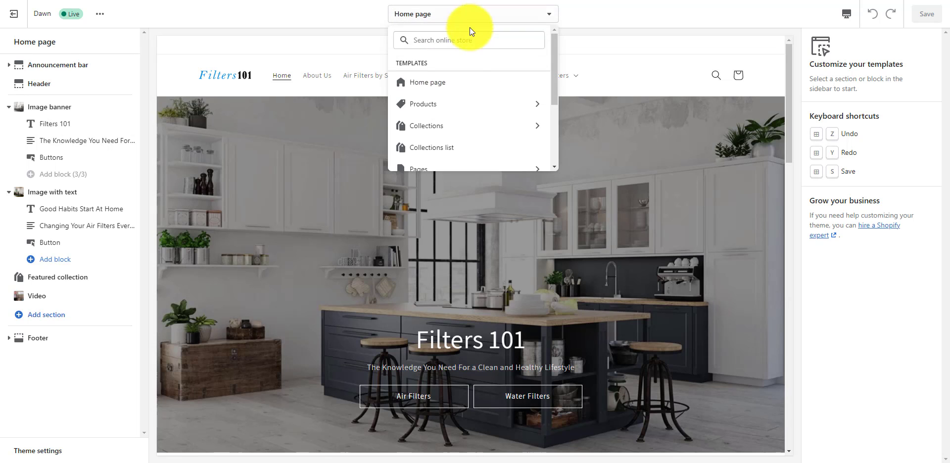
{"action": "scroll", "coordinate": [452, 124], "scroll_direction": "down", "scroll_amount": 2}
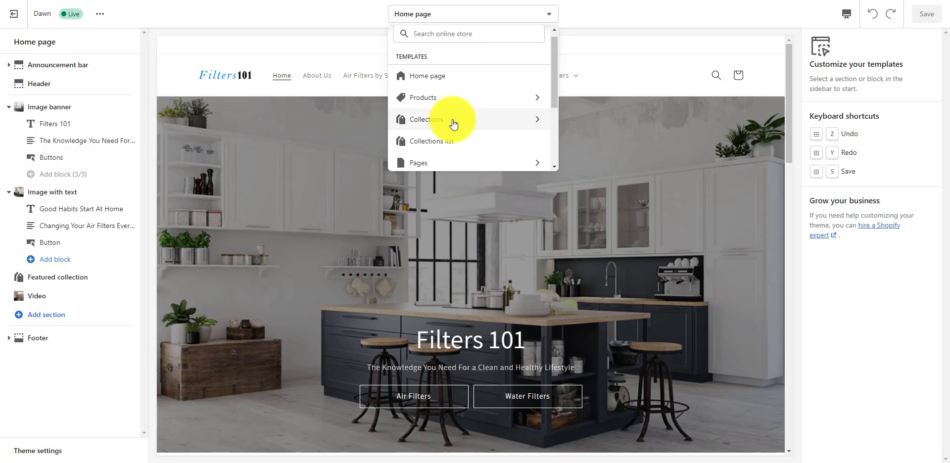
{"action": "left_click", "coordinate": [414, 121]}
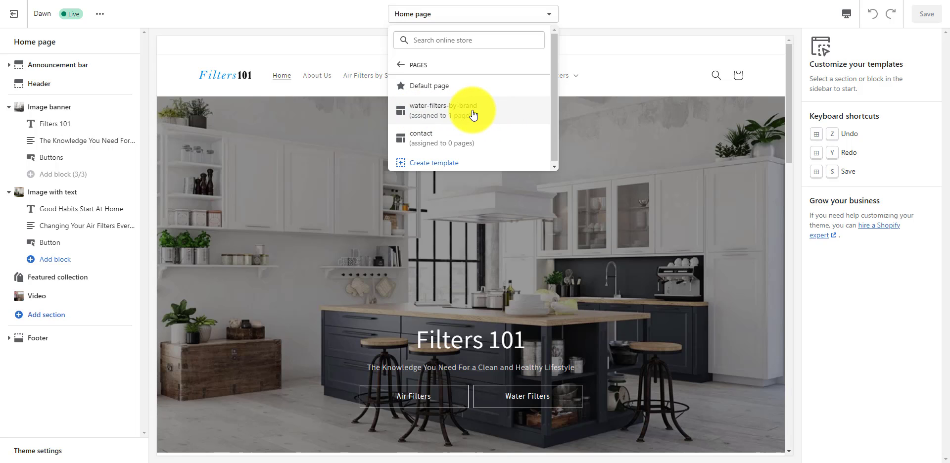
{"action": "left_click", "coordinate": [444, 165]}
{"action": "left_click", "coordinate": [405, 232]}
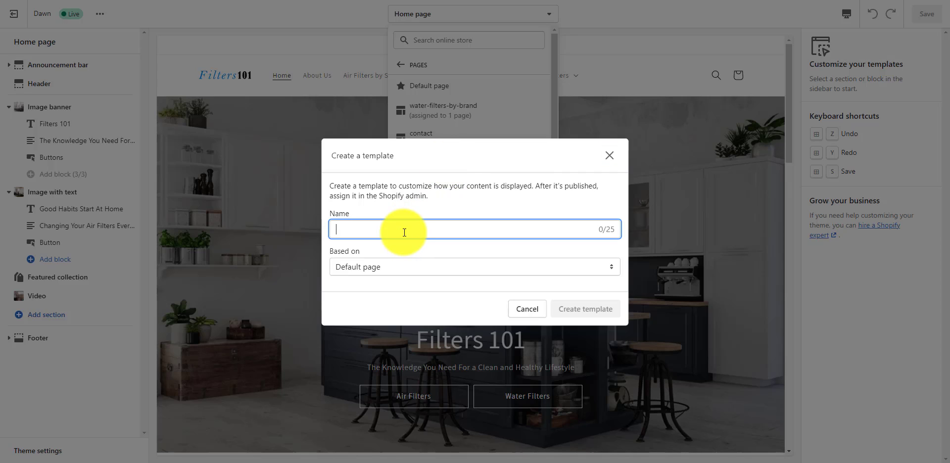
{"action": "type", "text": "Ait "}
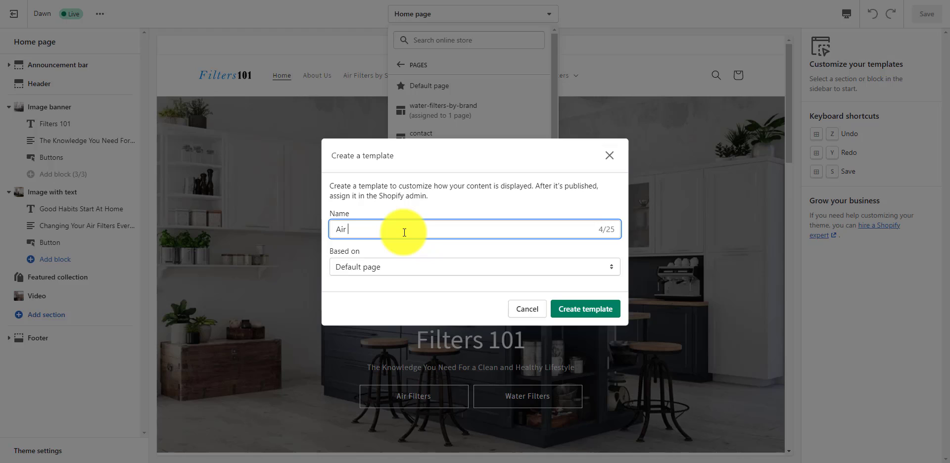
{"action": "type", "text": "Filters by Brand"}
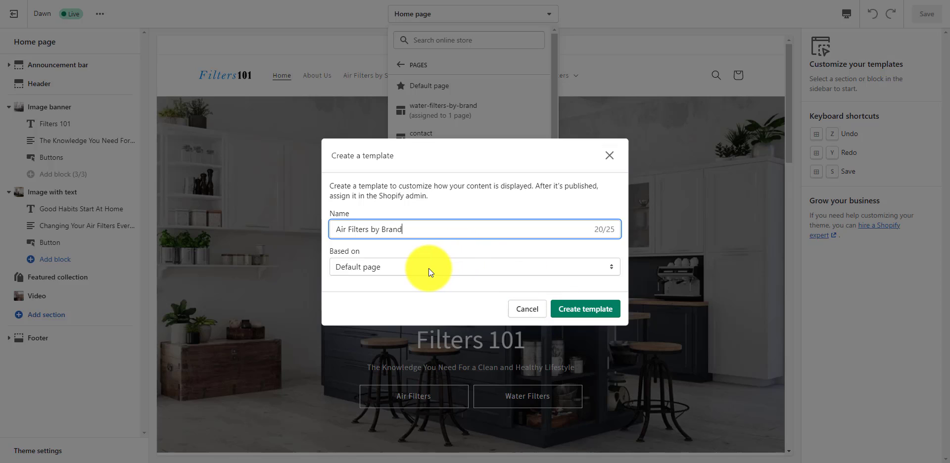
{"action": "left_click", "coordinate": [577, 310]}
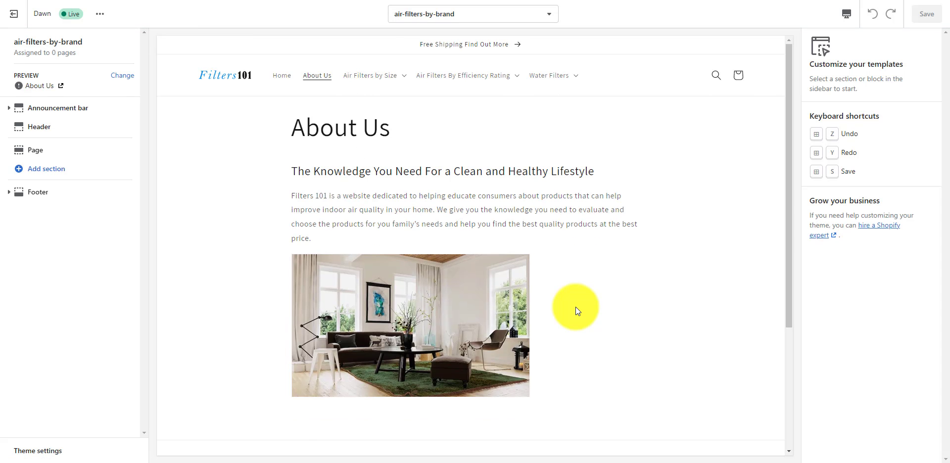
Leave the theme editor and start a new online store page titled "Air Filters by Brand".
{"action": "left_click", "coordinate": [16, 16]}
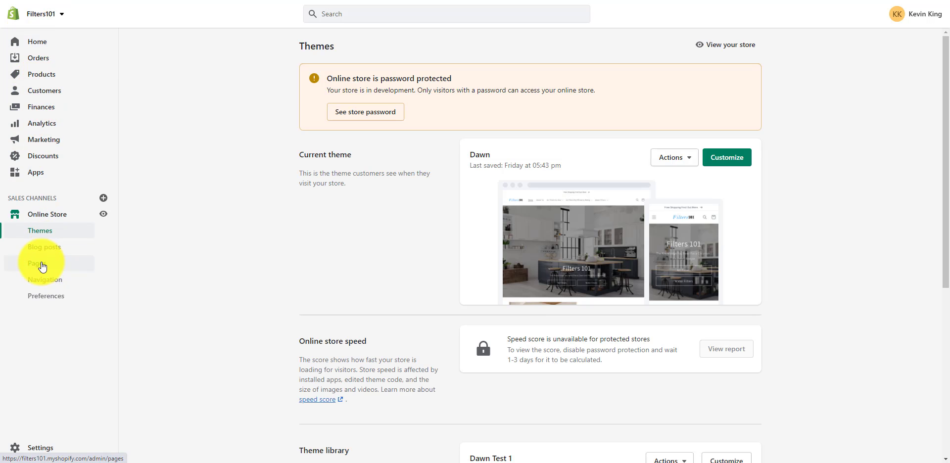
{"action": "left_click", "coordinate": [41, 265]}
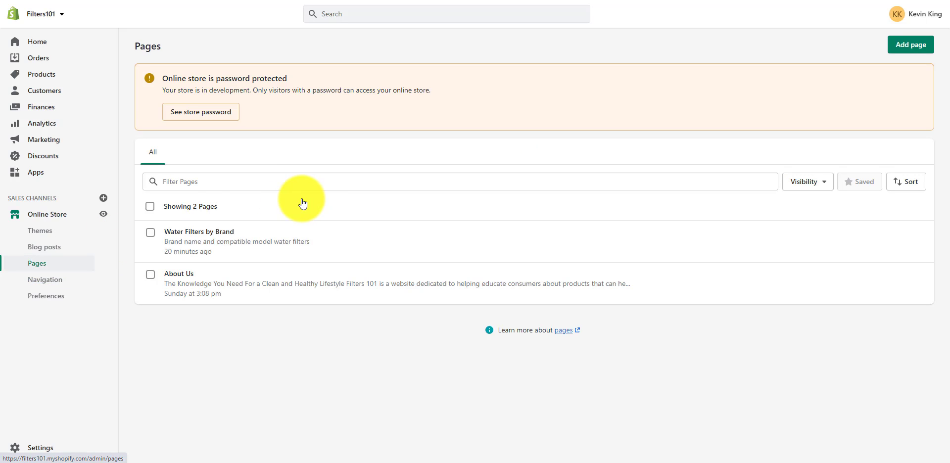
{"action": "left_click", "coordinate": [924, 36]}
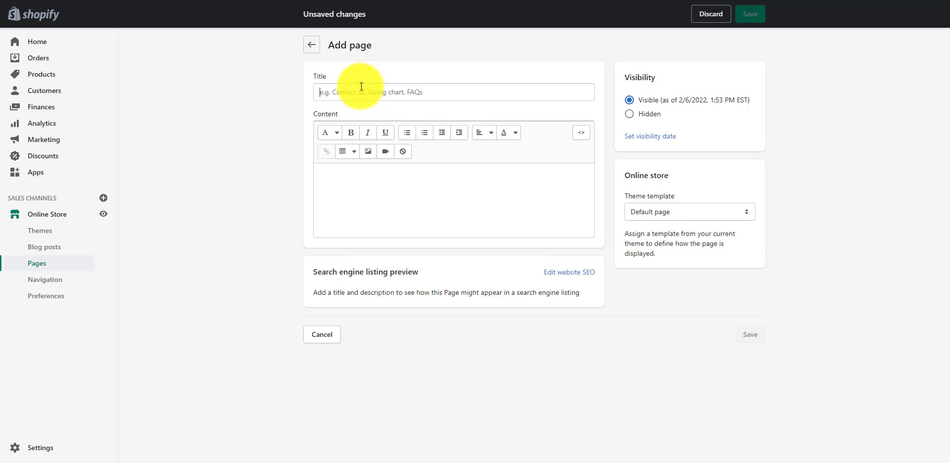
{"action": "left_click", "coordinate": [361, 90]}
{"action": "type", "text": "Abo"}
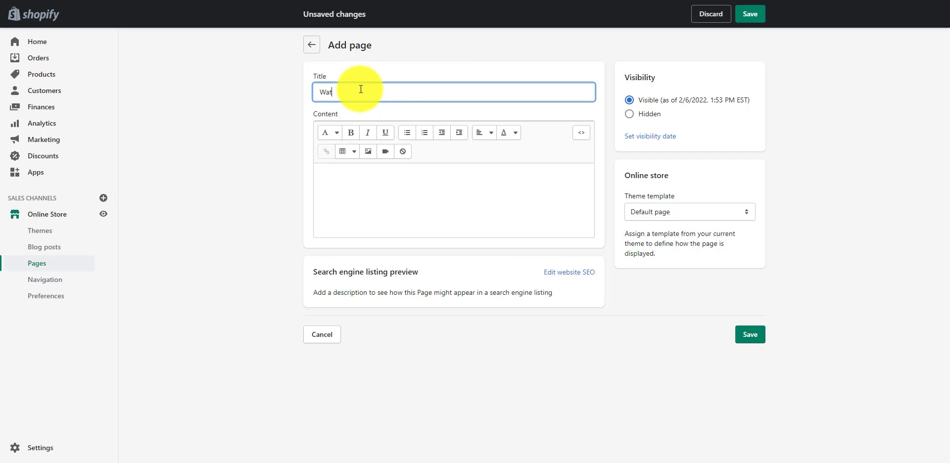
{"action": "key", "text": "BackSpace"}
{"action": "key", "text": "BackSpace"}
{"action": "key", "text": "BackSpace"}
{"action": "type", "text": "Air Filters by Brand"}
Enter "List of Air Filters Brands and compatible" as the new page's content.
{"action": "left_click", "coordinate": [366, 181]}
{"action": "type", "text": "Lis"}
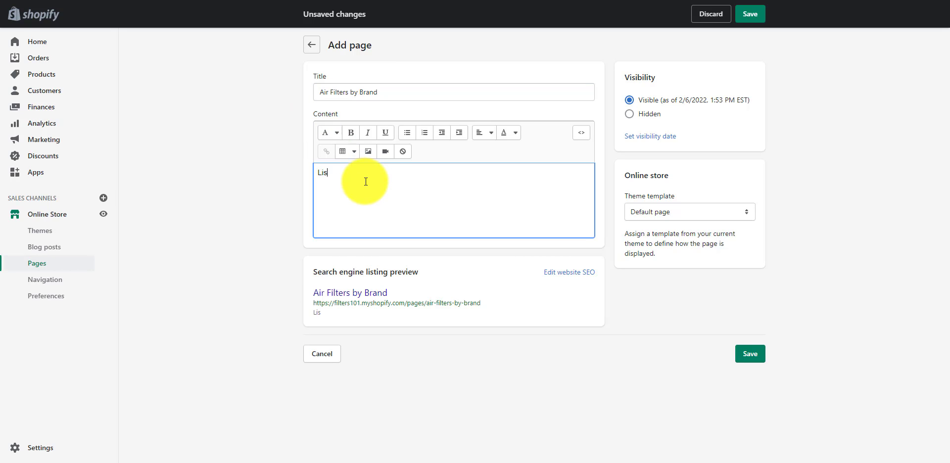
{"action": "type", "text": "t of Air Filters Brands and com"}
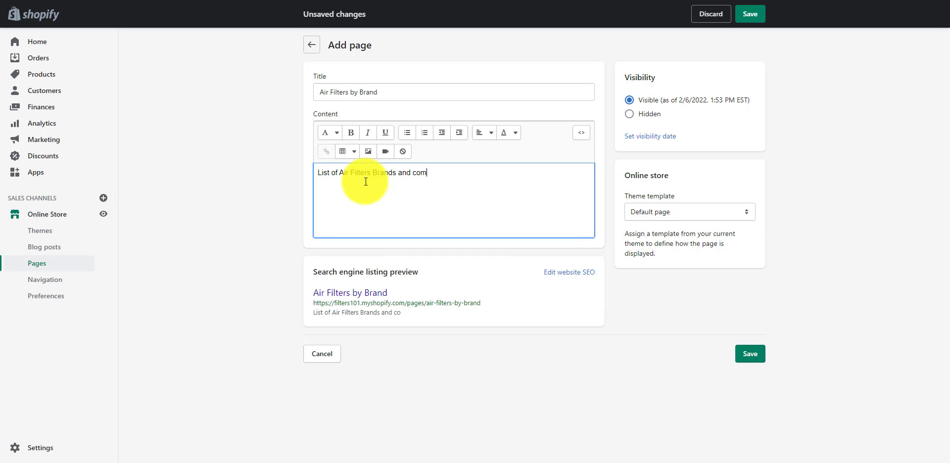
{"action": "type", "text": "patible"}
Assign the air-filters-by-brand theme template to the new page and save the page.
{"action": "left_click", "coordinate": [688, 213]}
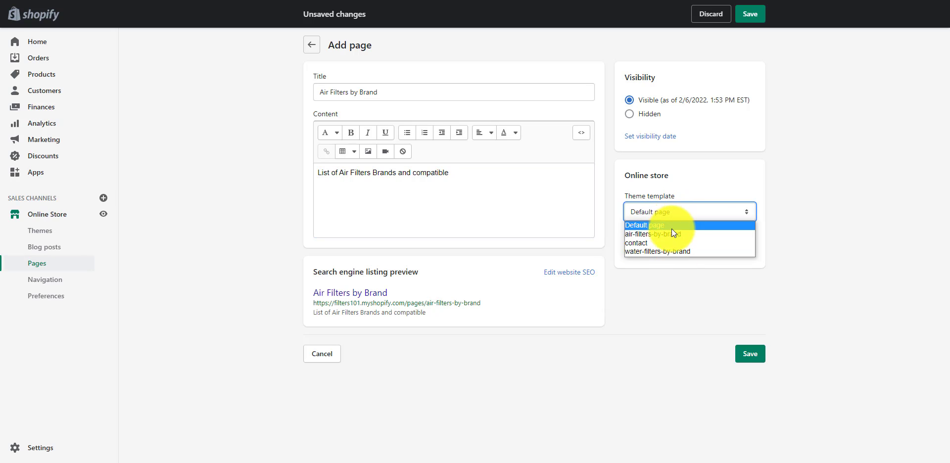
{"action": "left_click", "coordinate": [670, 234]}
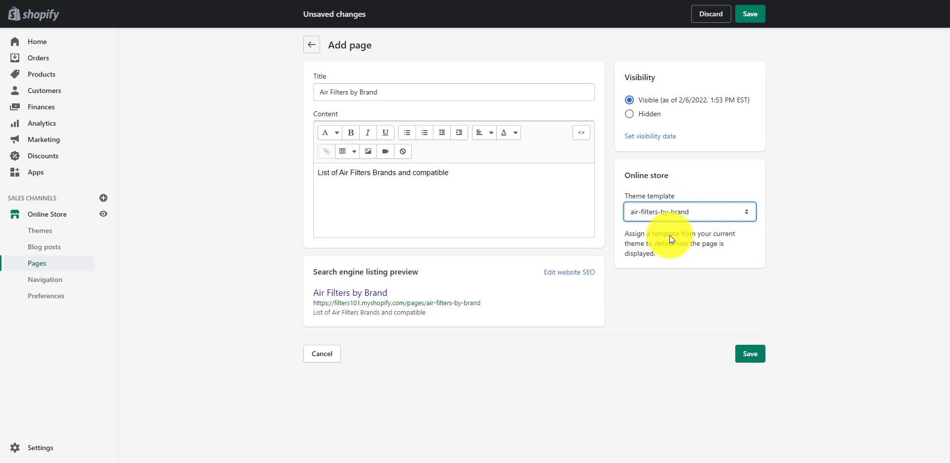
{"action": "left_click", "coordinate": [748, 351]}
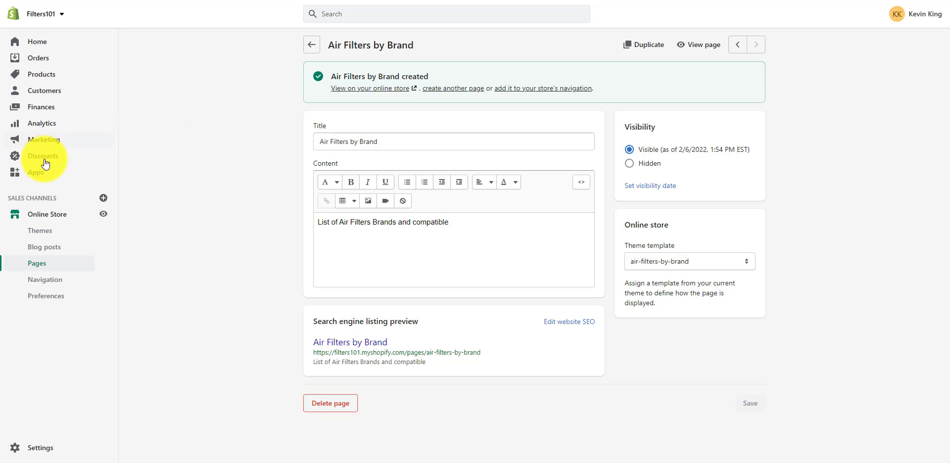
Open the online store's Main menu for editing in the navigation settings and review its existing menu items.
{"action": "left_click", "coordinate": [46, 221]}
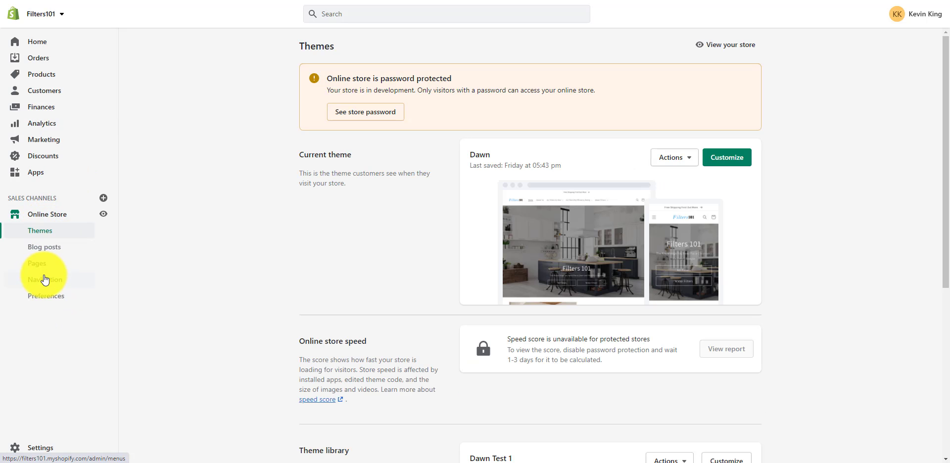
{"action": "left_click", "coordinate": [44, 279]}
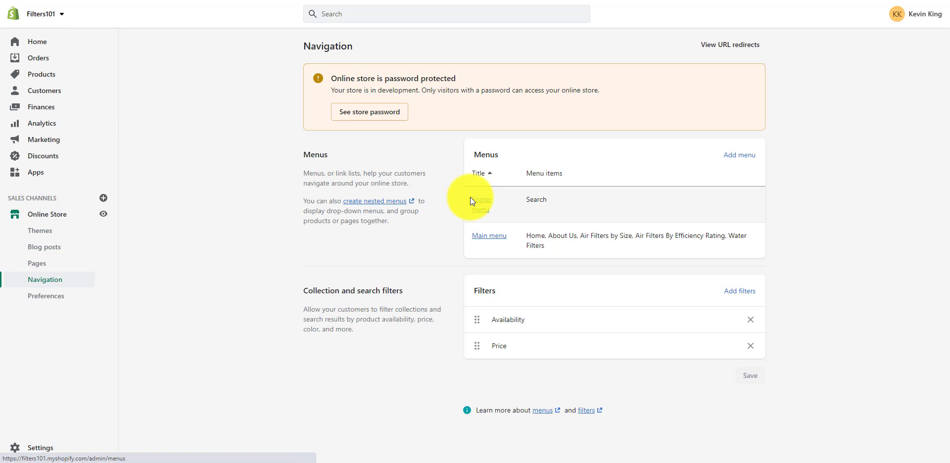
{"action": "left_click", "coordinate": [486, 237]}
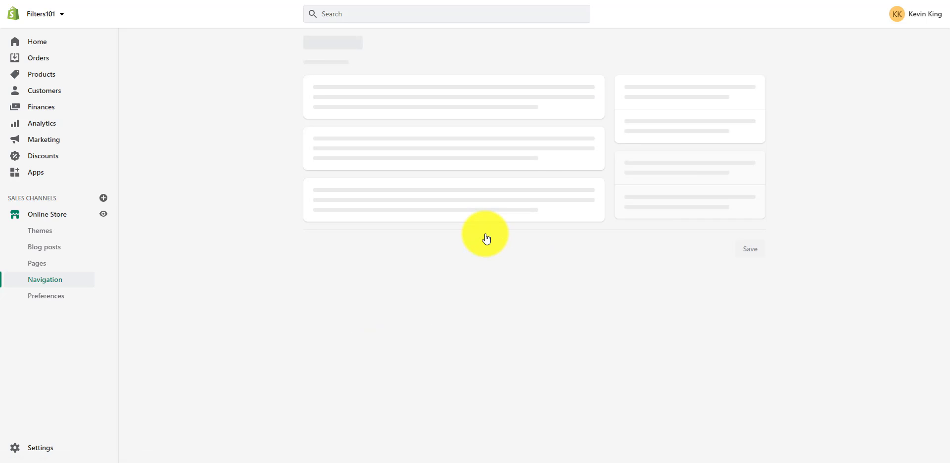
{"action": "scroll", "coordinate": [485, 236], "scroll_direction": "down", "scroll_amount": 5}
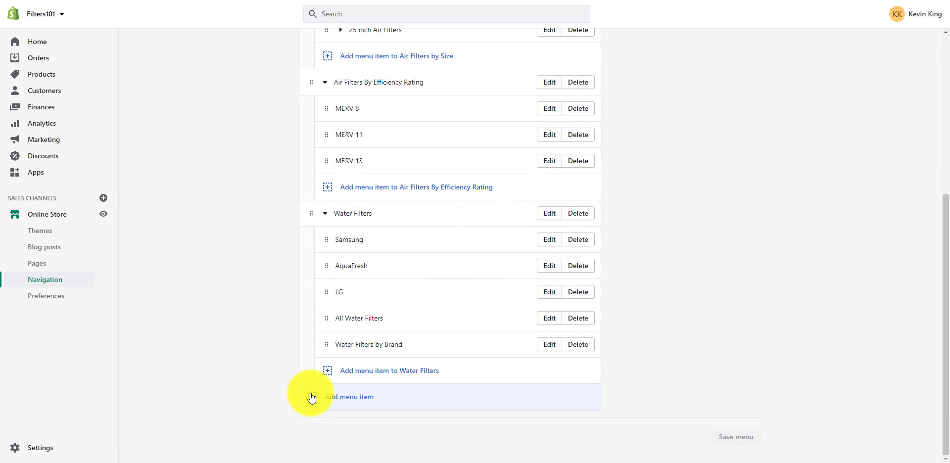
{"action": "scroll", "coordinate": [313, 144], "scroll_direction": "up", "scroll_amount": 5}
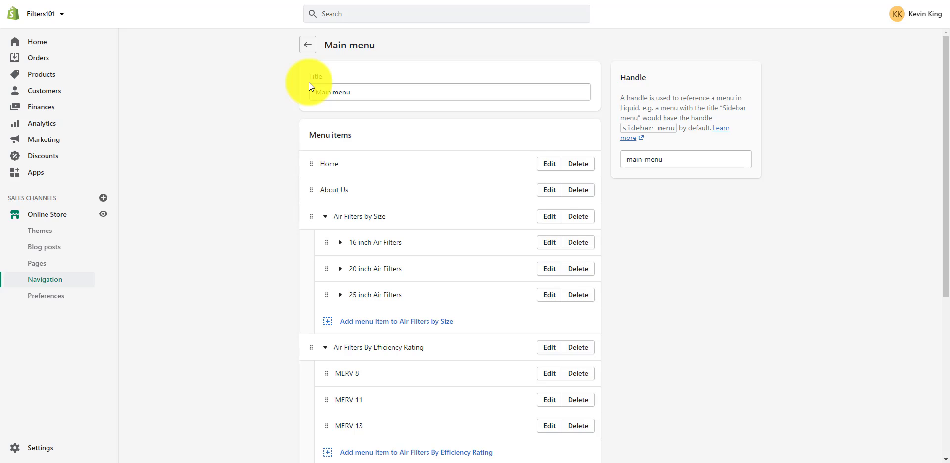
{"action": "scroll", "coordinate": [309, 82], "scroll_direction": "down", "scroll_amount": 5}
{"action": "scroll", "coordinate": [309, 82], "scroll_direction": "up", "scroll_amount": 5}
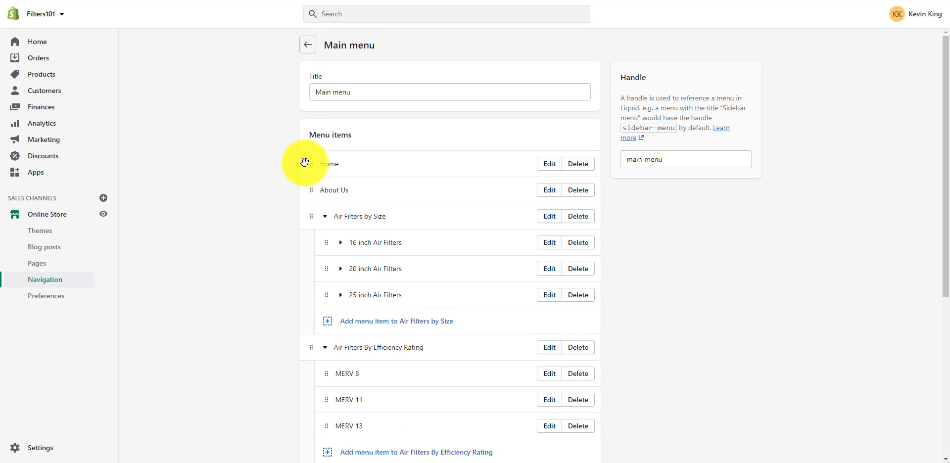
{"action": "scroll", "coordinate": [307, 257], "scroll_direction": "down", "scroll_amount": 5}
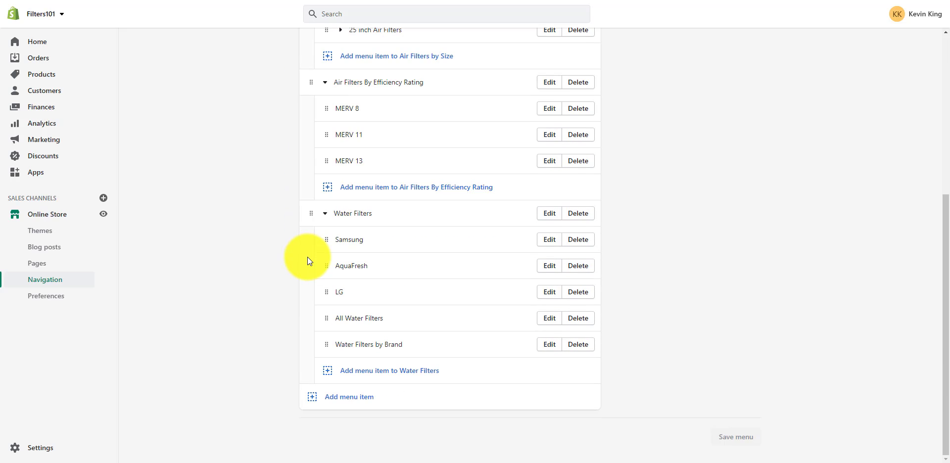
Add a top-level menu item named "Air Filters by Brand" linked to the Air Filters by Brand page, and save the menu.
{"action": "left_click", "coordinate": [314, 399]}
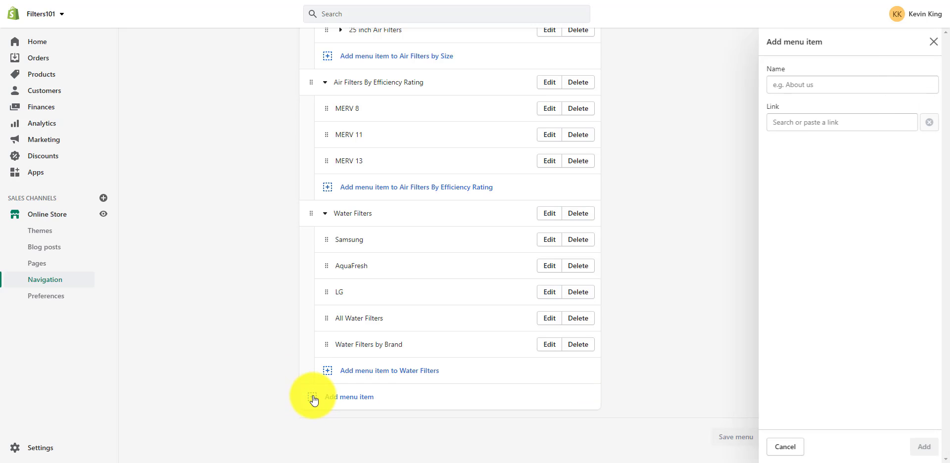
{"action": "left_click", "coordinate": [810, 85]}
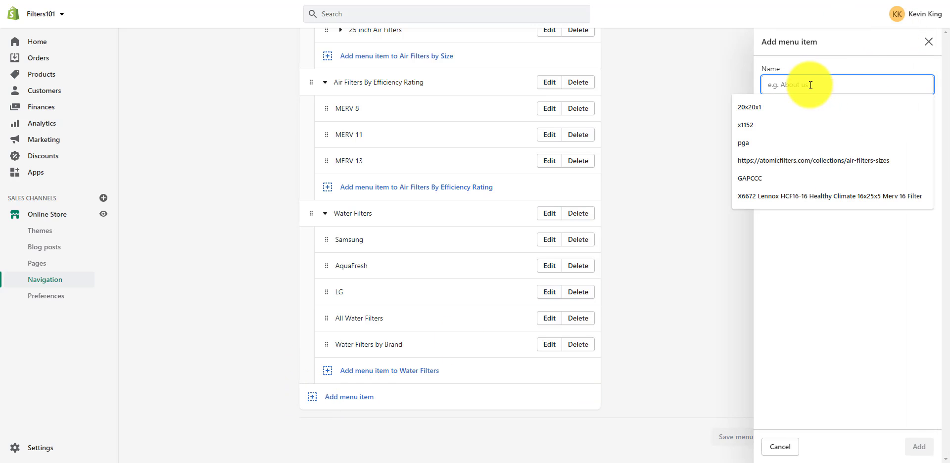
{"action": "type", "text": "Air Filters by Brand"}
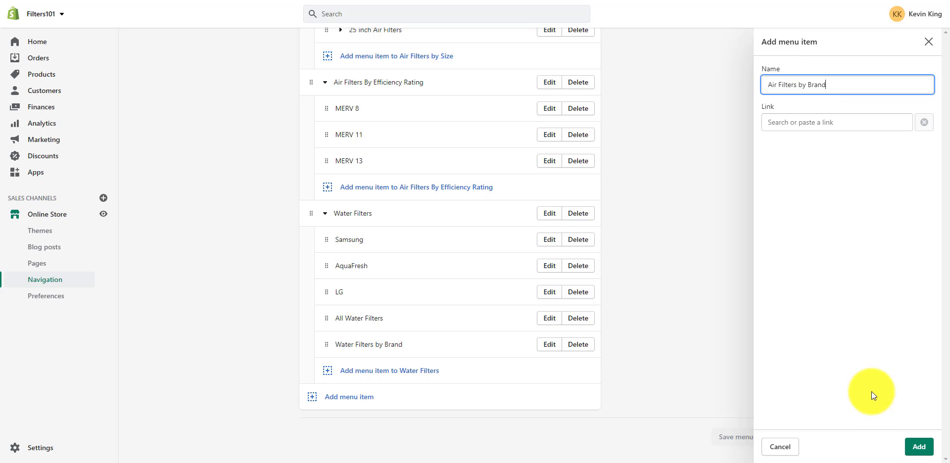
{"action": "left_click", "coordinate": [804, 130]}
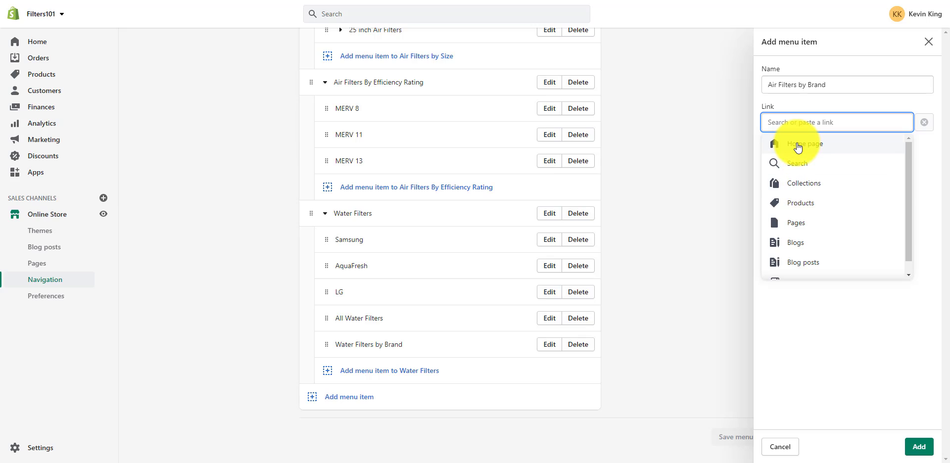
{"action": "left_click", "coordinate": [803, 223]}
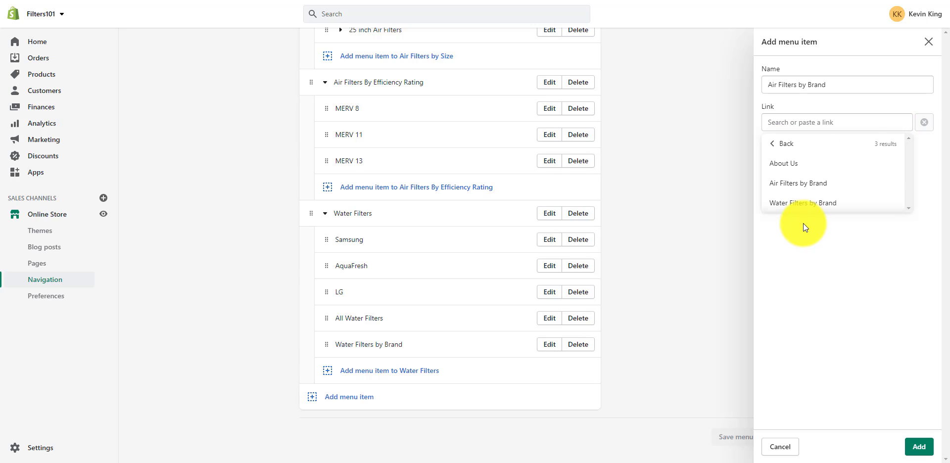
{"action": "left_click", "coordinate": [788, 183]}
{"action": "left_click", "coordinate": [917, 446]}
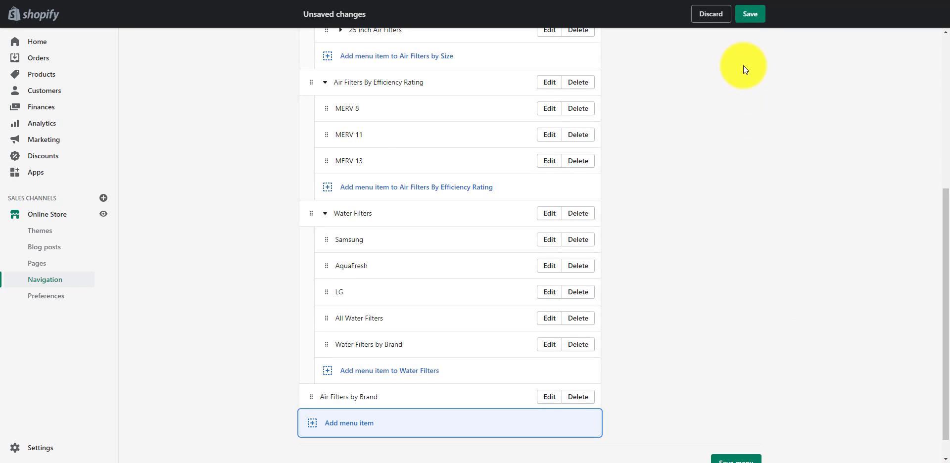
{"action": "left_click", "coordinate": [748, 15]}
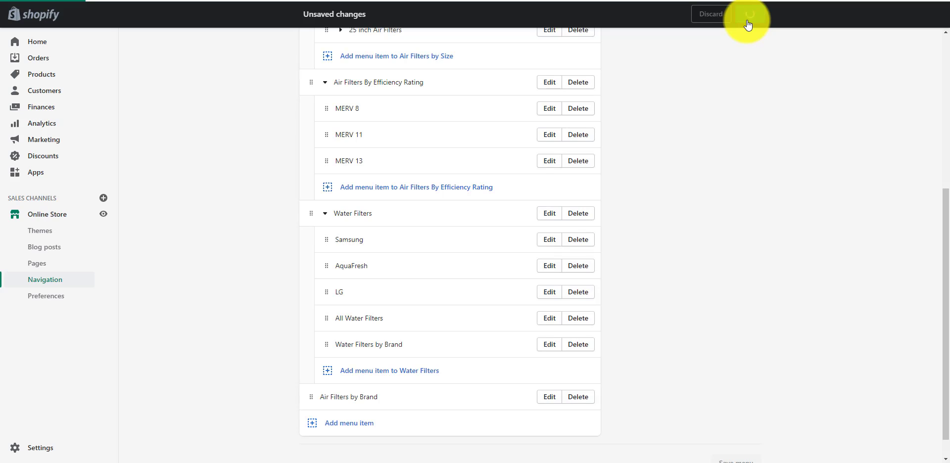
{"action": "scroll", "coordinate": [152, 179], "scroll_direction": "up", "scroll_amount": 5}
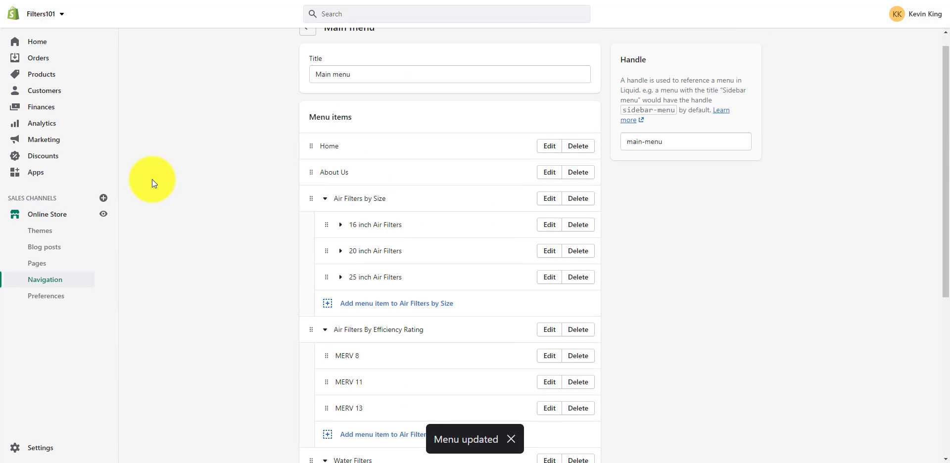
{"action": "scroll", "coordinate": [211, 248], "scroll_direction": "up", "scroll_amount": 1}
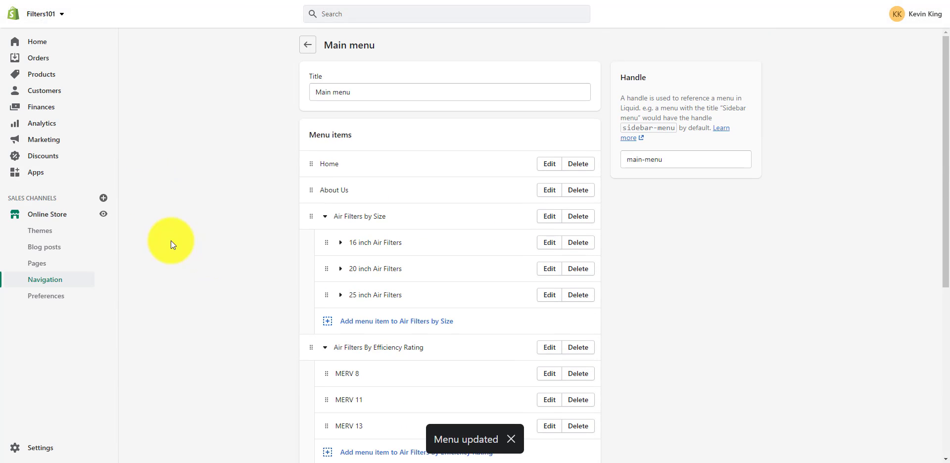
Open the current Dawn theme for customization and bring up the Air Filters by Brand page in the editor.
{"action": "left_click", "coordinate": [45, 235]}
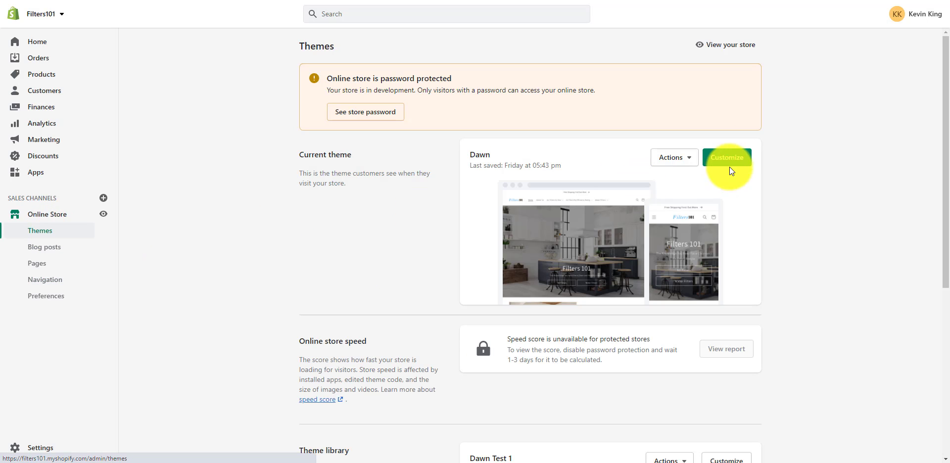
{"action": "left_click", "coordinate": [737, 160]}
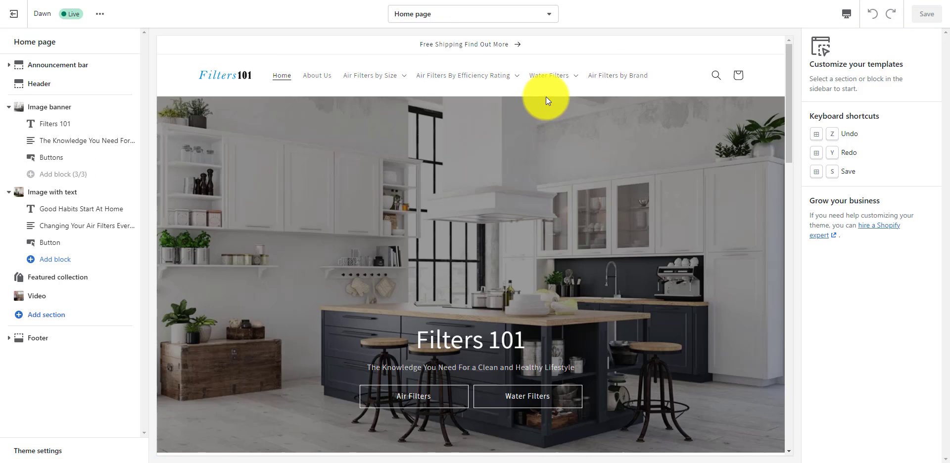
{"action": "left_click", "coordinate": [608, 79]}
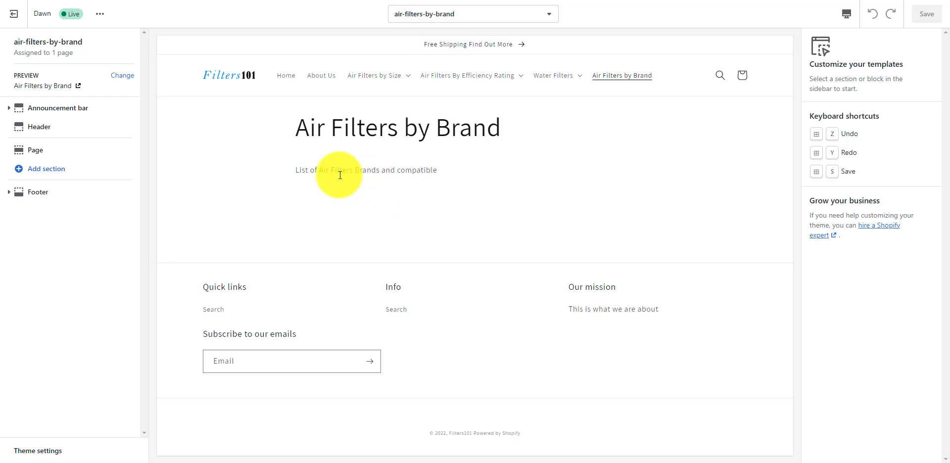
Add a Collection list section below the Page section of the air-filters-by-brand template.
{"action": "left_click", "coordinate": [44, 171]}
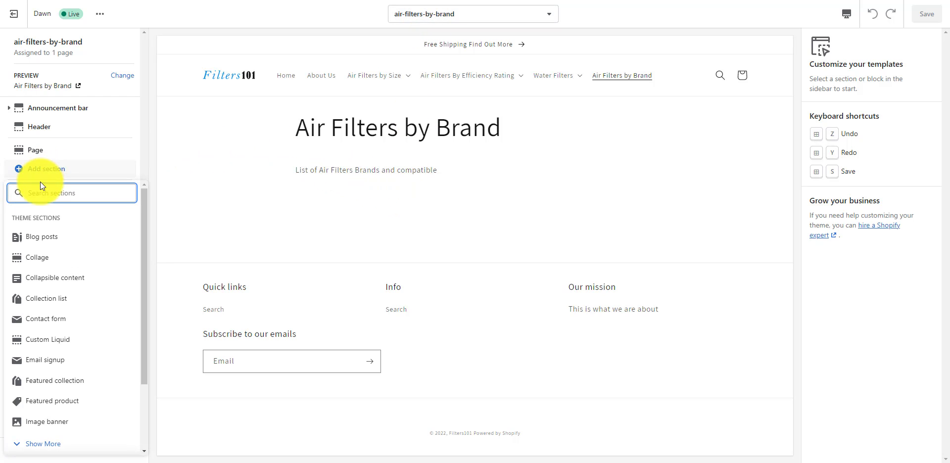
{"action": "left_click", "coordinate": [40, 301]}
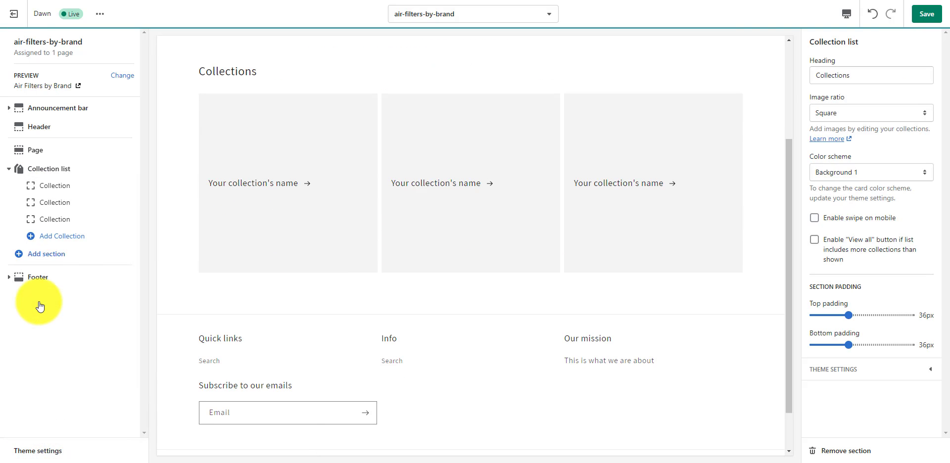
{"action": "left_click", "coordinate": [250, 201]}
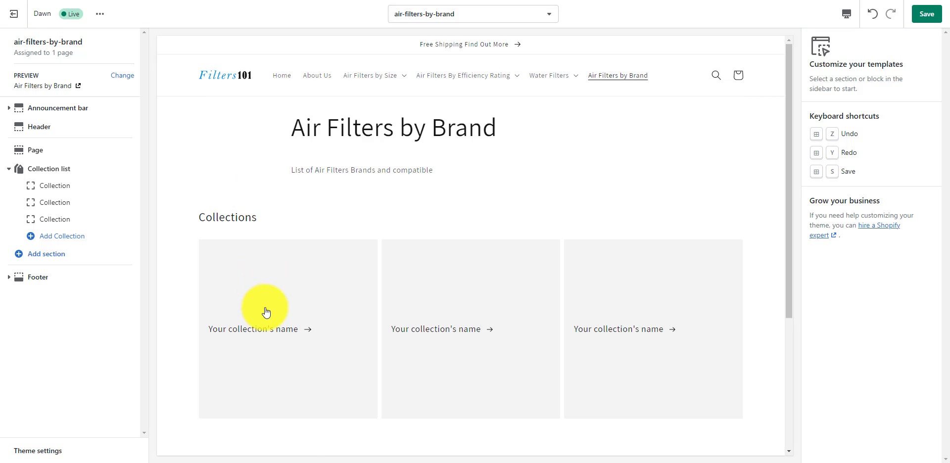
{"action": "left_click", "coordinate": [265, 308]}
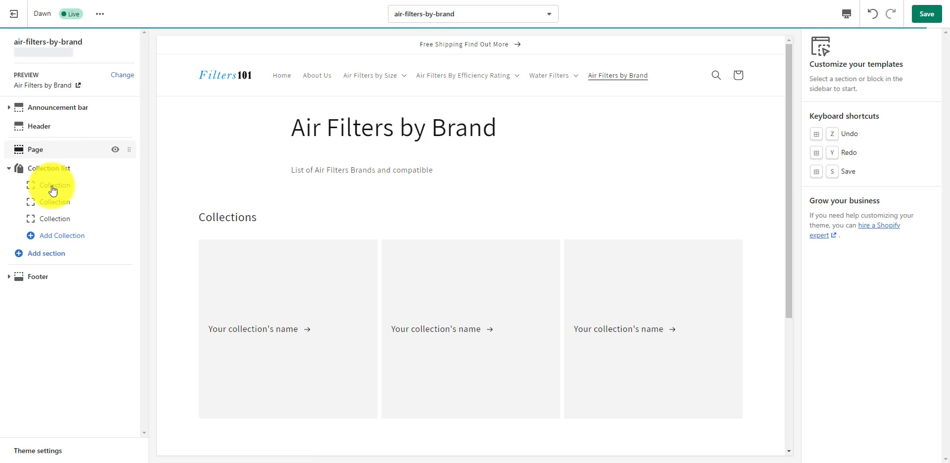
Assign the Honeywell collection to the first block of the Collection list.
{"action": "left_click", "coordinate": [52, 188]}
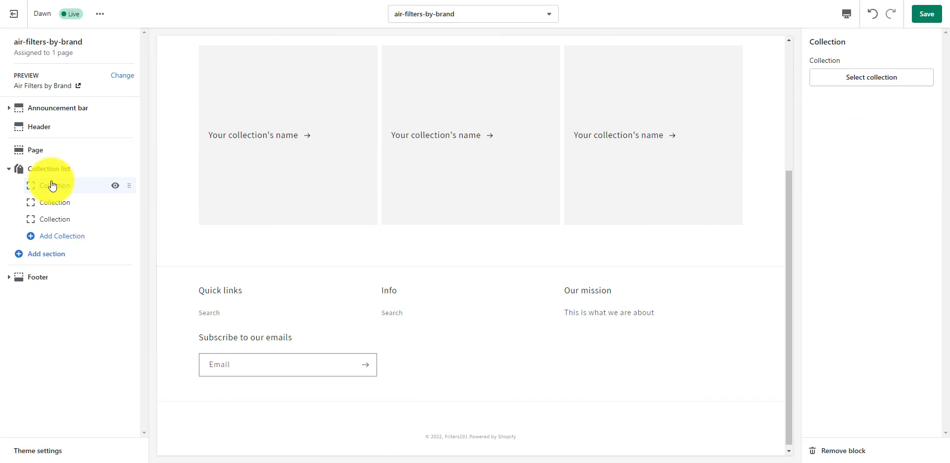
{"action": "left_click", "coordinate": [858, 75]}
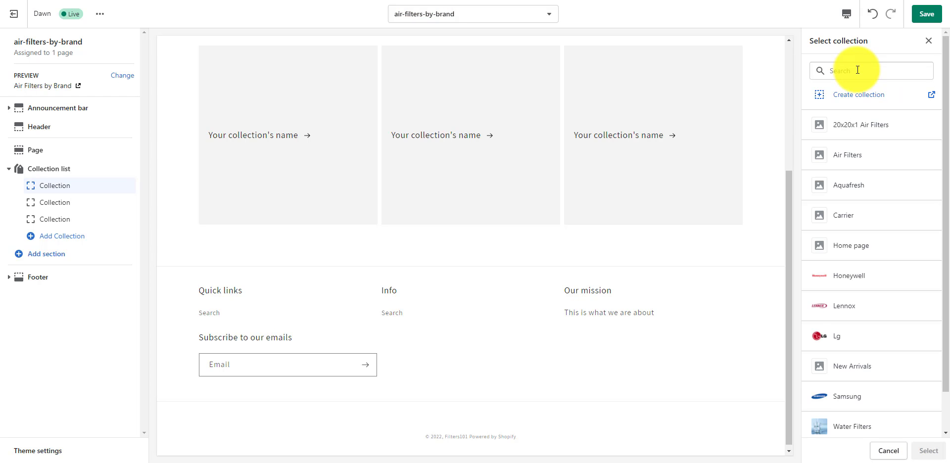
{"action": "scroll", "coordinate": [876, 230], "scroll_direction": "down", "scroll_amount": 1}
{"action": "left_click", "coordinate": [875, 229]}
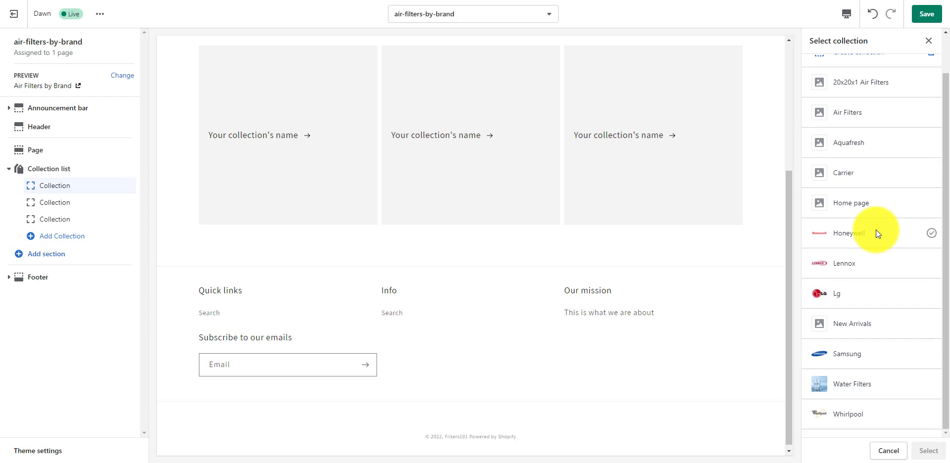
{"action": "left_click", "coordinate": [929, 450]}
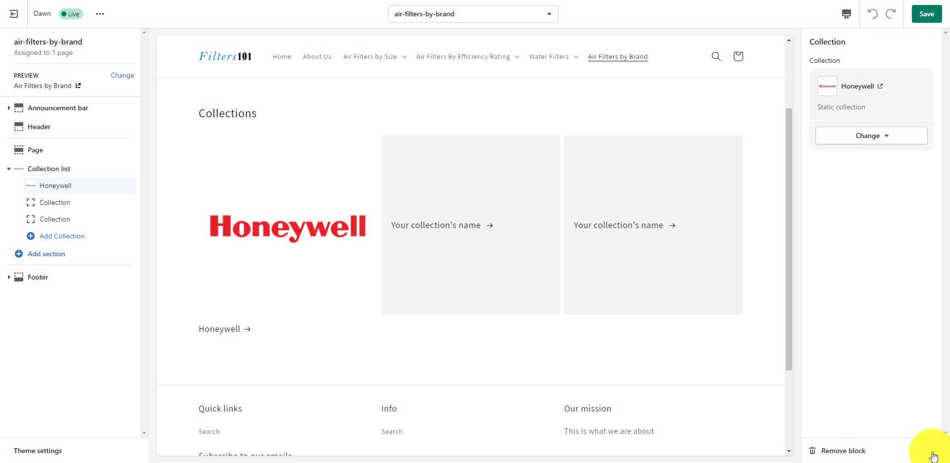
Assign the Lennox collection to the second block of the Collection list.
{"action": "left_click", "coordinate": [33, 208]}
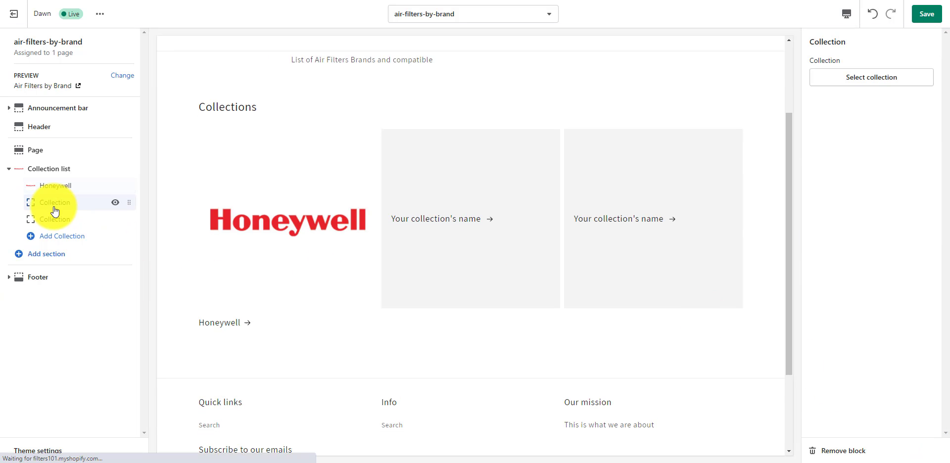
{"action": "left_click", "coordinate": [886, 81]}
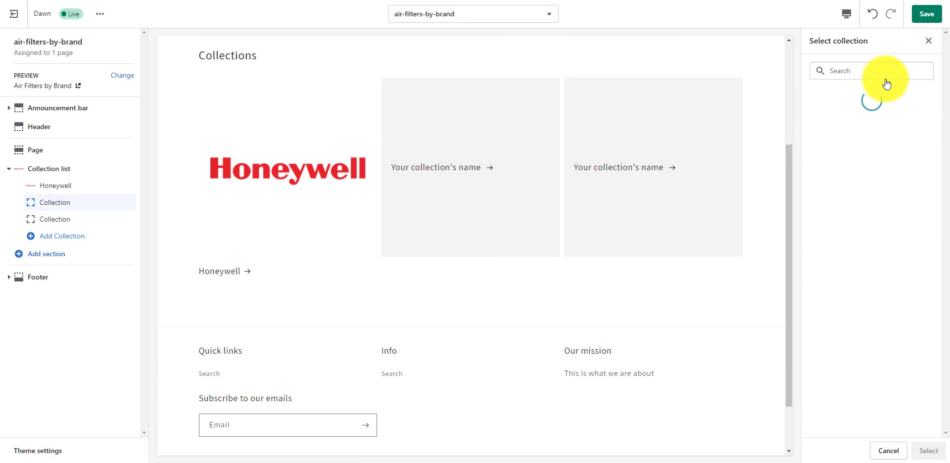
{"action": "scroll", "coordinate": [862, 332], "scroll_direction": "down", "scroll_amount": 1}
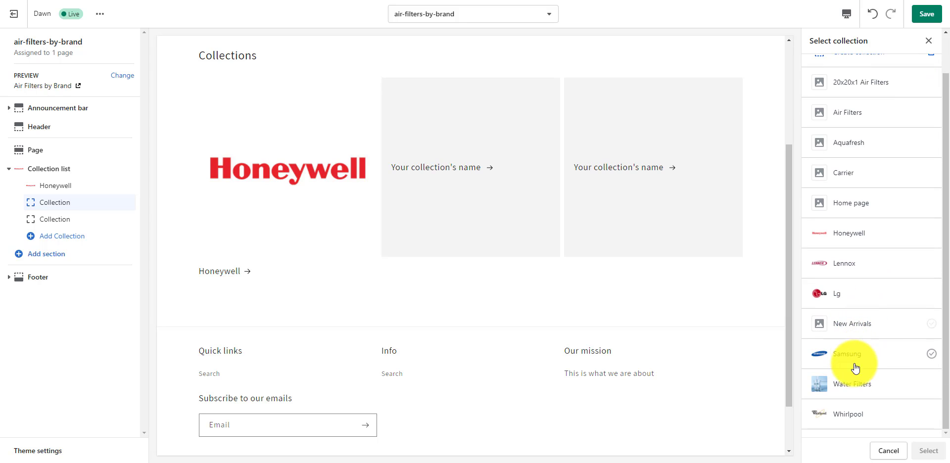
{"action": "left_click", "coordinate": [845, 265]}
{"action": "left_click", "coordinate": [928, 451]}
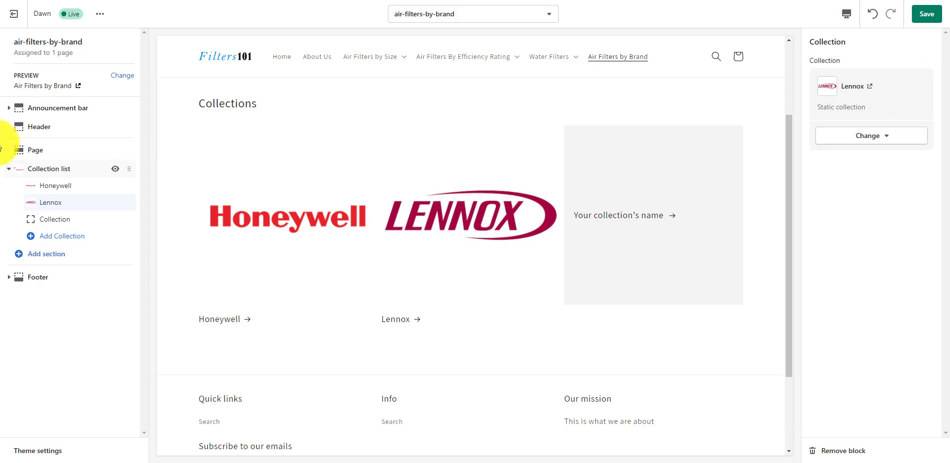
Assign the Carrier collection to the third block of the Collection list.
{"action": "left_click", "coordinate": [55, 219]}
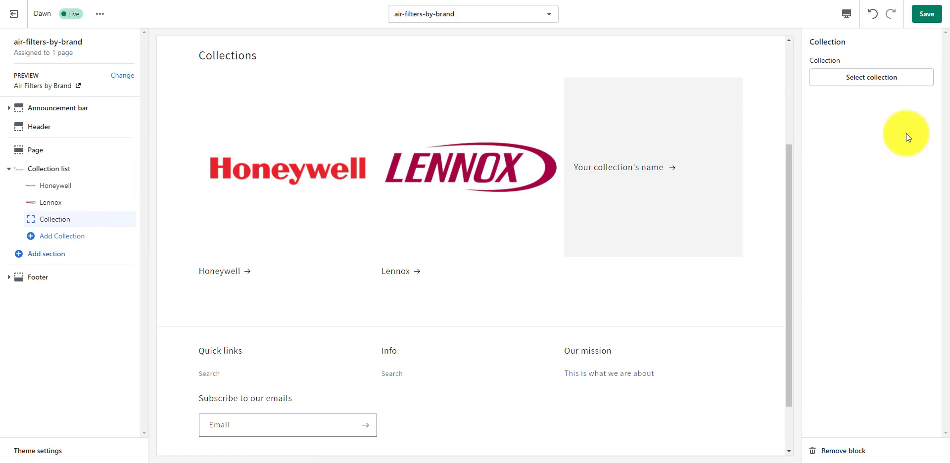
{"action": "left_click", "coordinate": [861, 76]}
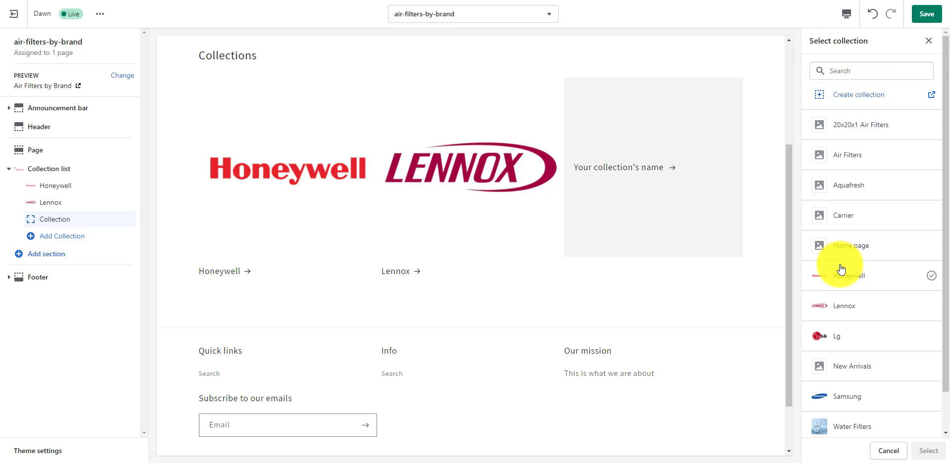
{"action": "scroll", "coordinate": [841, 269], "scroll_direction": "down", "scroll_amount": 1}
{"action": "scroll", "coordinate": [841, 268], "scroll_direction": "up", "scroll_amount": 1}
{"action": "left_click", "coordinate": [844, 215]}
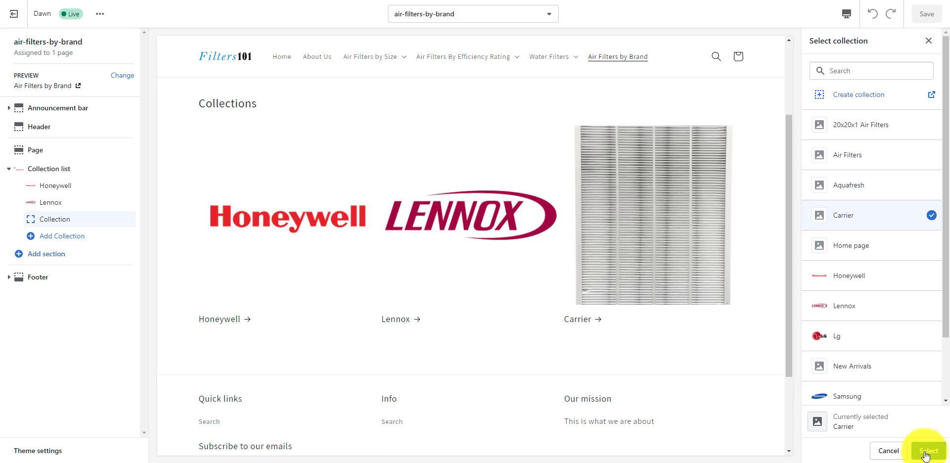
{"action": "left_click", "coordinate": [925, 451]}
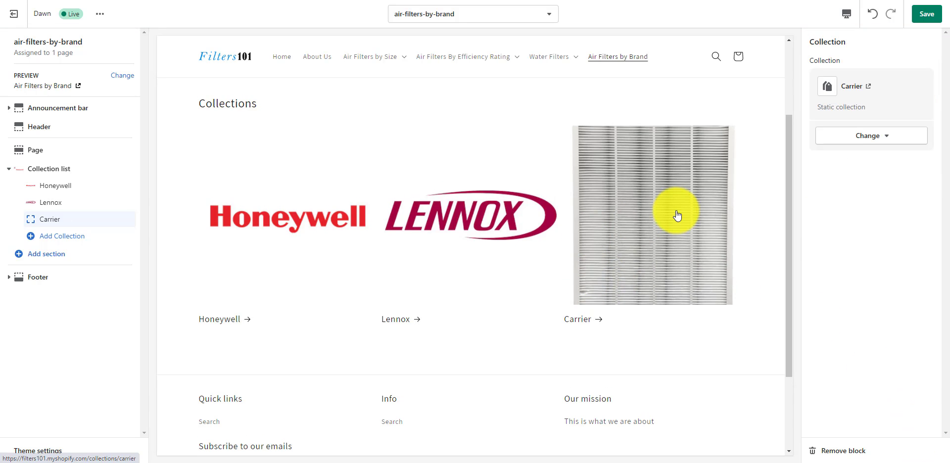
Save the air-filters-by-brand template and review the page preview with its Honeywell, Lennox and Carrier collections.
{"action": "left_click", "coordinate": [924, 14]}
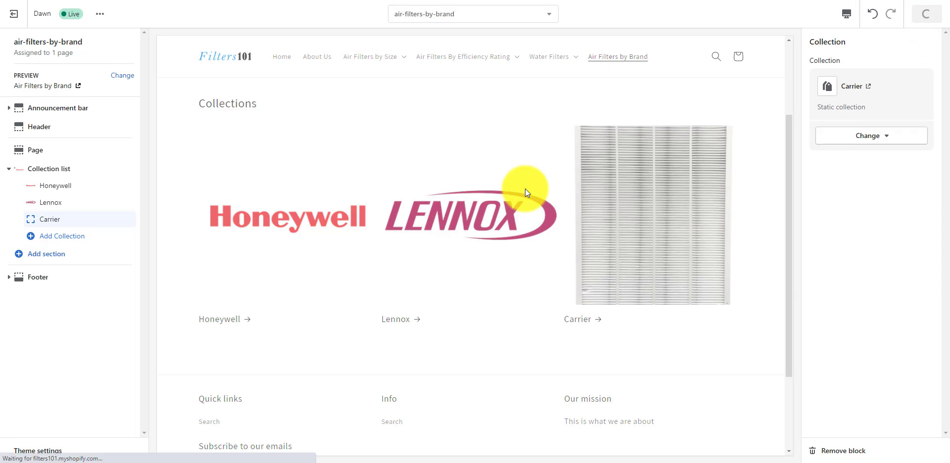
{"action": "scroll", "coordinate": [552, 184], "scroll_direction": "down", "scroll_amount": 2}
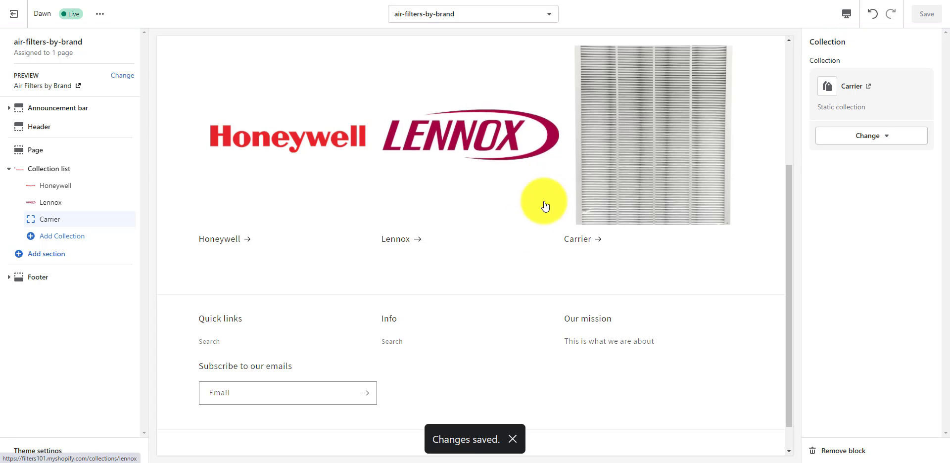
{"action": "scroll", "coordinate": [542, 203], "scroll_direction": "up", "scroll_amount": 3}
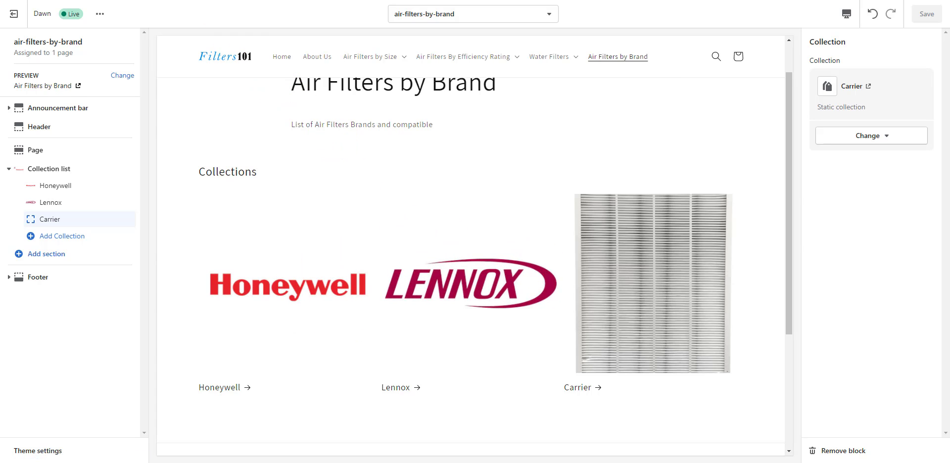
Leave the theme editor, open the Carrier collection from the store's product collections and review its conditions and products.
{"action": "left_click", "coordinate": [14, 19]}
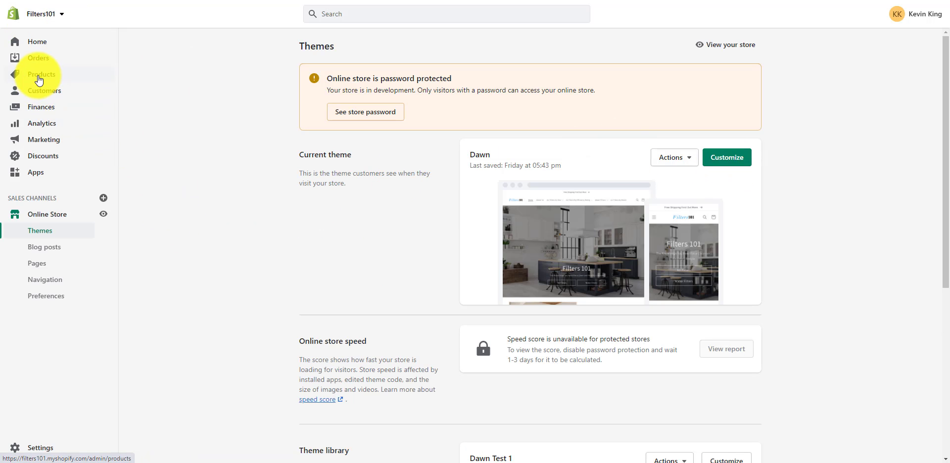
{"action": "left_click", "coordinate": [39, 78]}
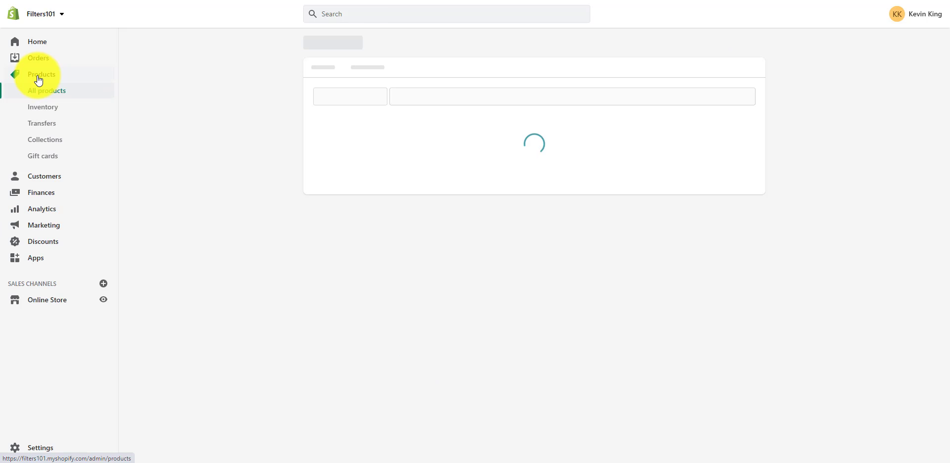
{"action": "left_click", "coordinate": [43, 140]}
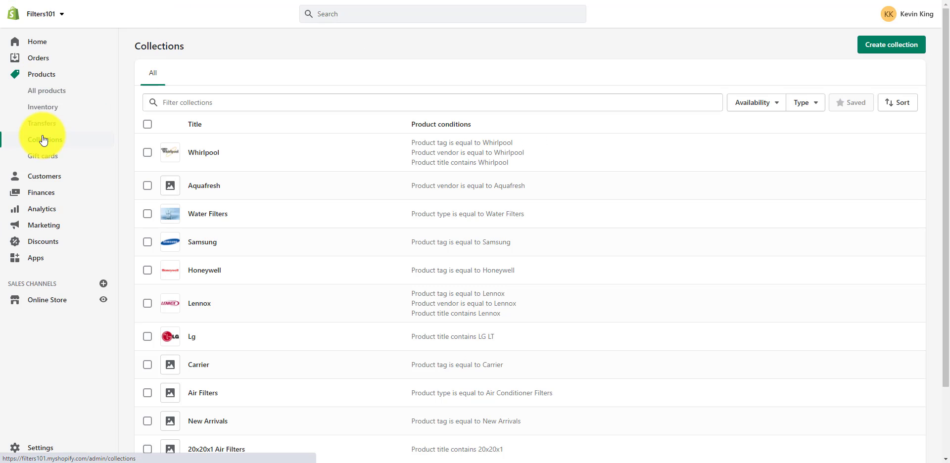
{"action": "left_click", "coordinate": [225, 99]}
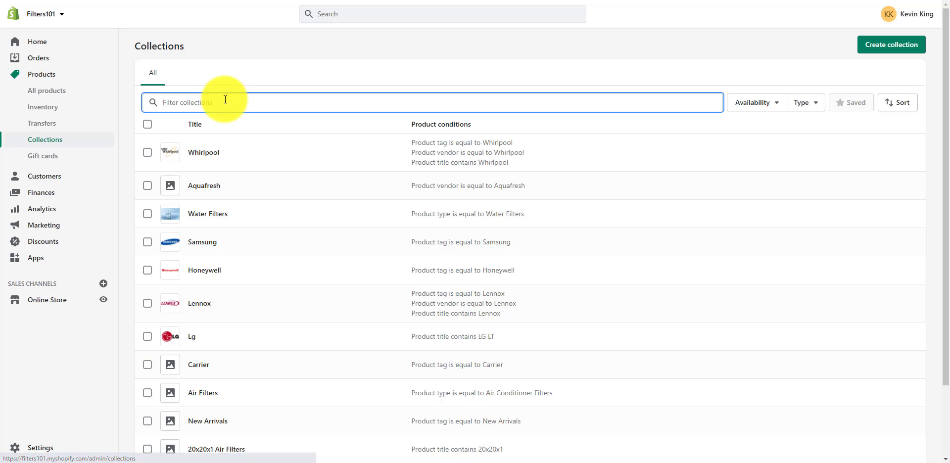
{"action": "left_click", "coordinate": [197, 364]}
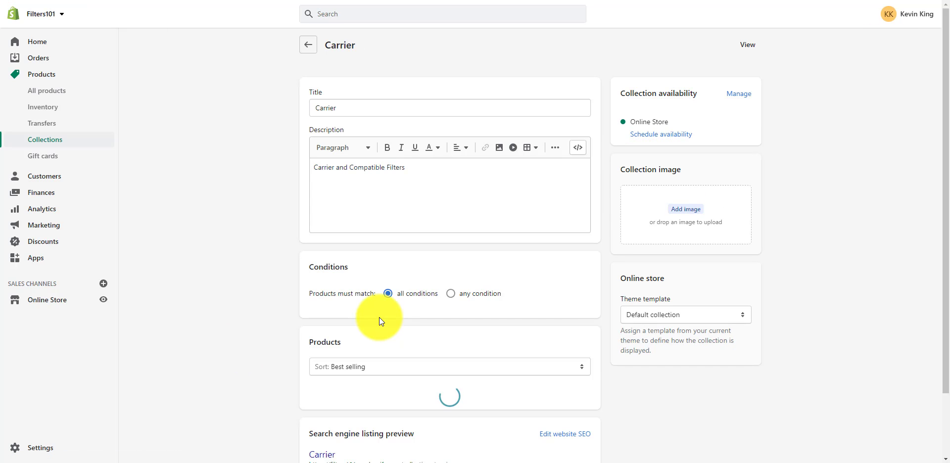
{"action": "scroll", "coordinate": [304, 274], "scroll_direction": "down", "scroll_amount": 3}
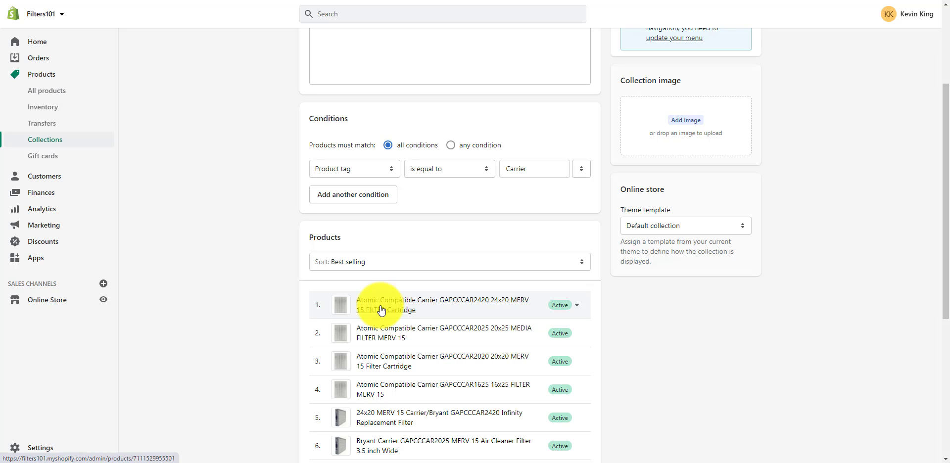
{"action": "scroll", "coordinate": [381, 310], "scroll_direction": "up", "scroll_amount": 3}
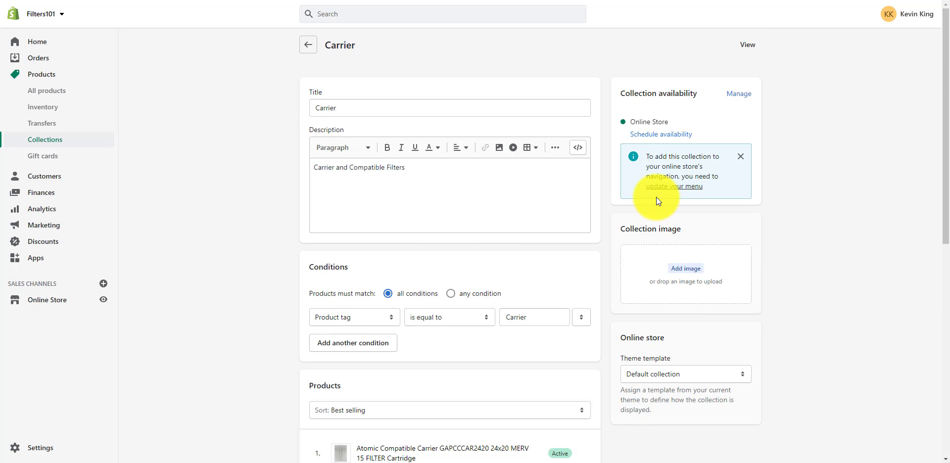
Upload the Carrier logo file as the Carrier collection's image and save the collection.
{"action": "left_click", "coordinate": [674, 272]}
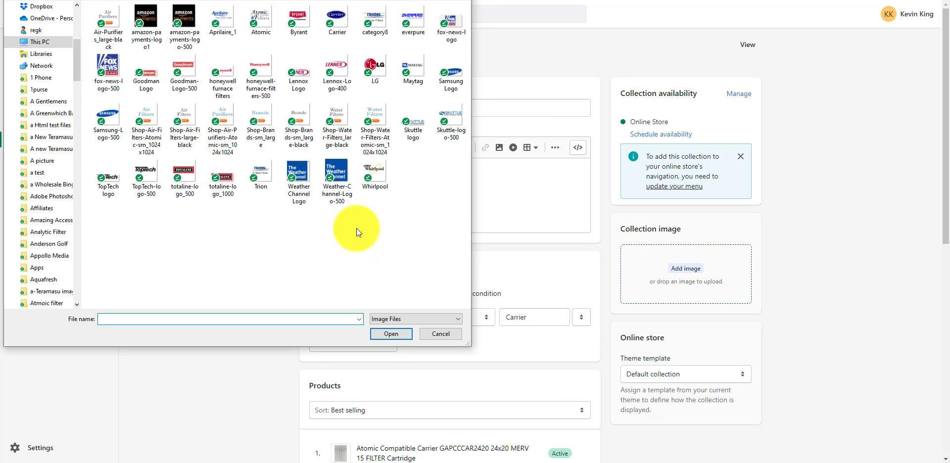
{"action": "double_click", "coordinate": [333, 26]}
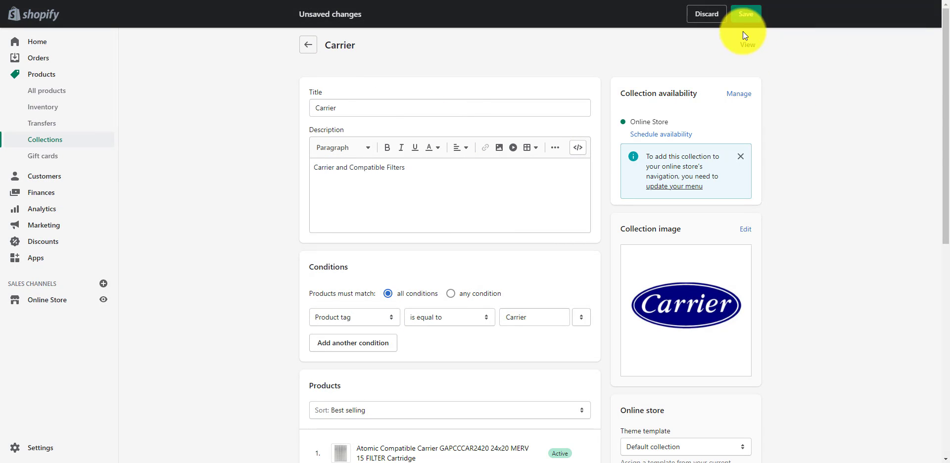
{"action": "left_click", "coordinate": [745, 13]}
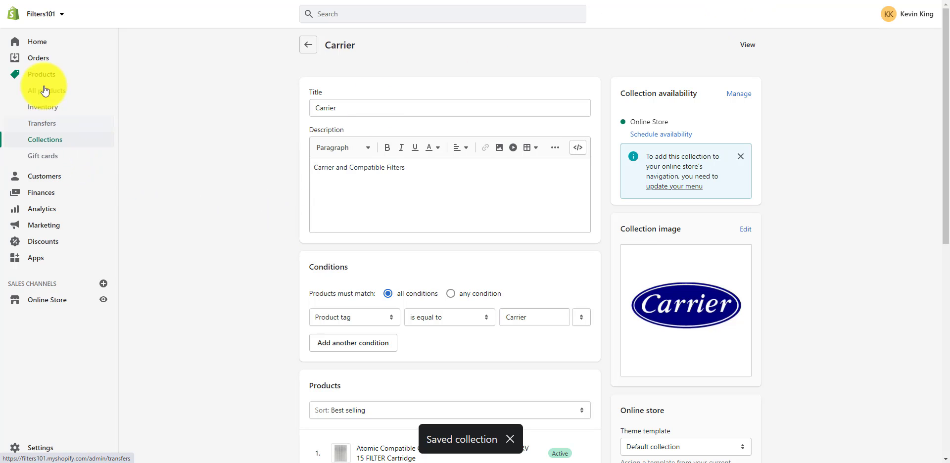
Check the Air Filters by Brand page in the live store, browse the Carrier collection it links to, and return to the admin.
{"action": "left_click", "coordinate": [41, 298]}
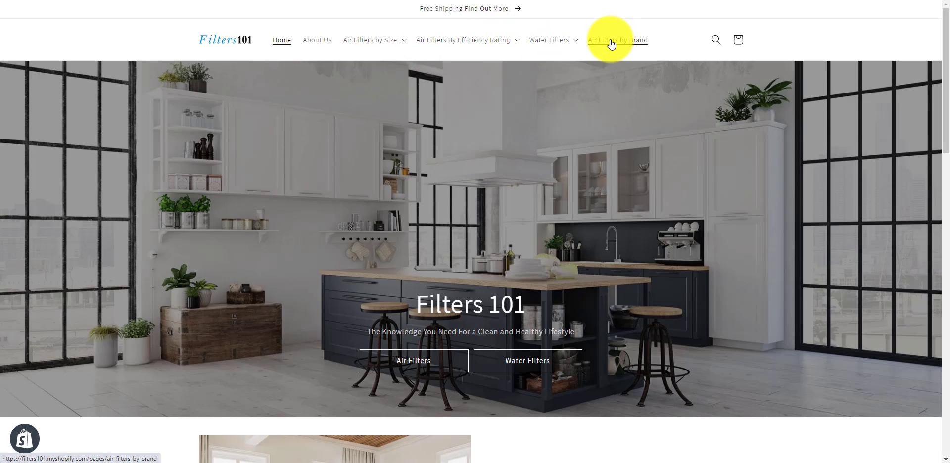
{"action": "left_click", "coordinate": [611, 44]}
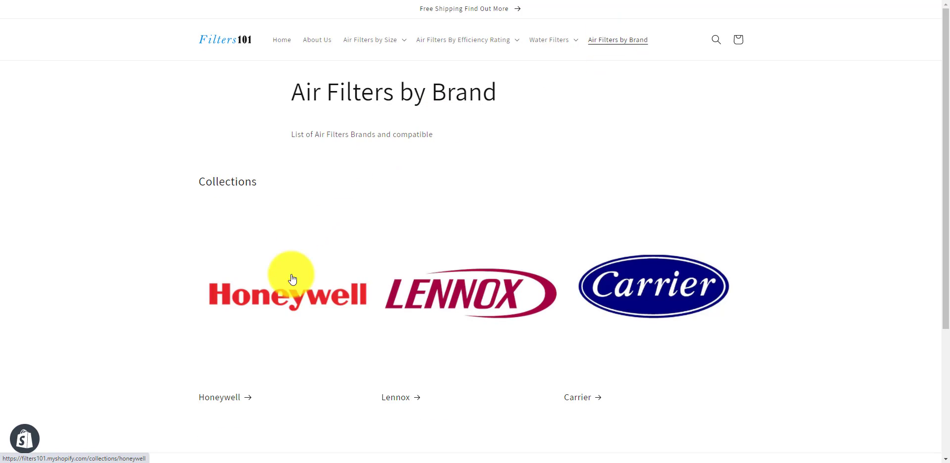
{"action": "left_click", "coordinate": [668, 287]}
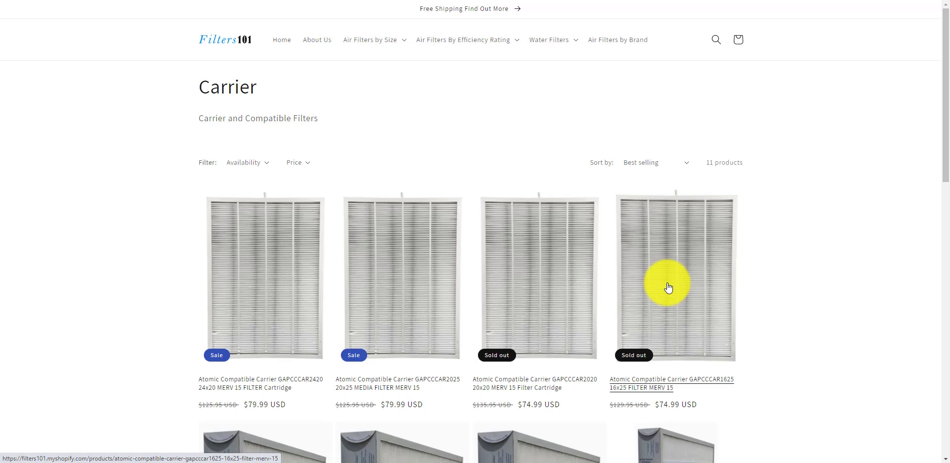
{"action": "scroll", "coordinate": [187, 215], "scroll_direction": "down", "scroll_amount": 3}
{"action": "scroll", "coordinate": [186, 215], "scroll_direction": "down", "scroll_amount": 6}
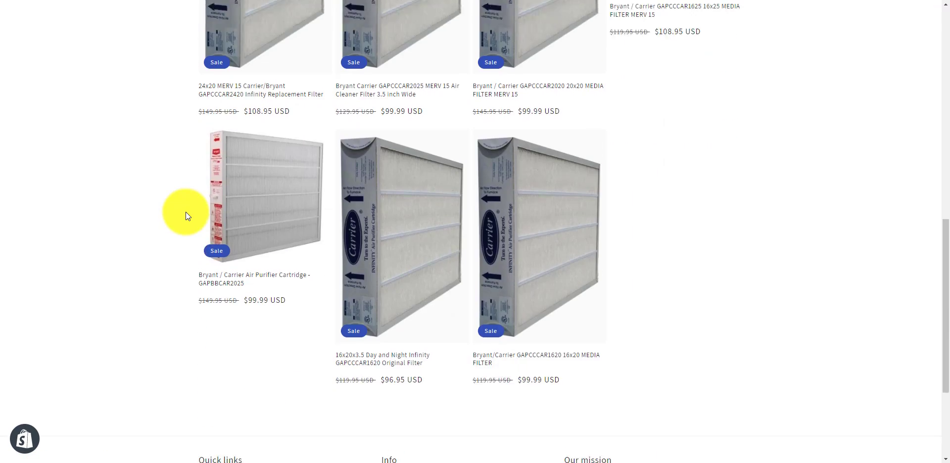
{"action": "scroll", "coordinate": [186, 215], "scroll_direction": "up", "scroll_amount": 8}
{"action": "scroll", "coordinate": [186, 212], "scroll_direction": "up", "scroll_amount": 3}
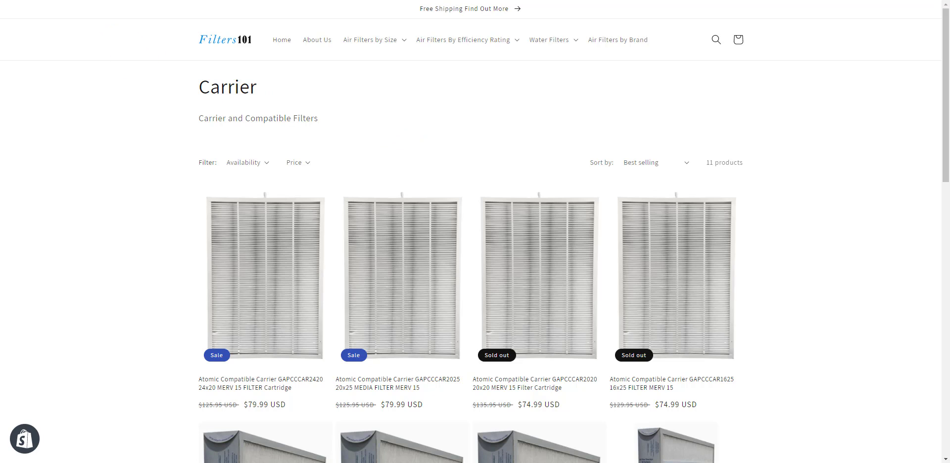
{"action": "key", "text": "ctrl+w"}
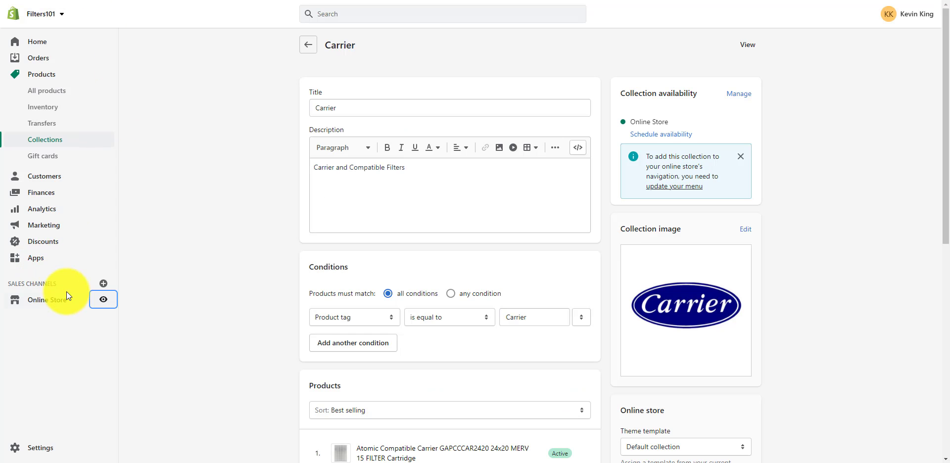
Open the Dawn theme for customizing, test the home page banner's Air Filters button, and return to the home page.
{"action": "left_click", "coordinate": [52, 300]}
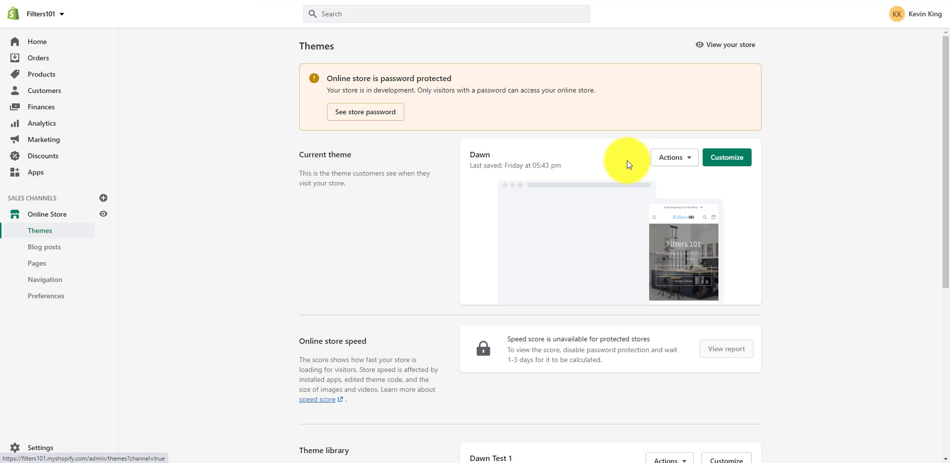
{"action": "left_click", "coordinate": [721, 155]}
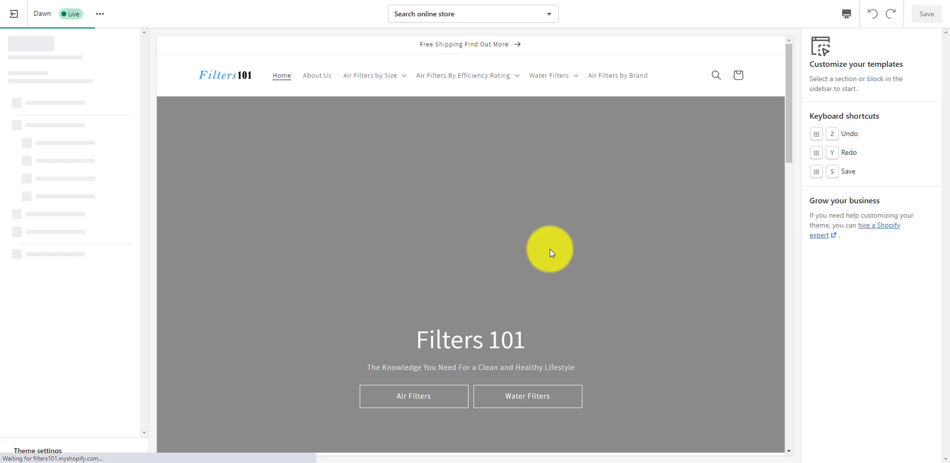
{"action": "scroll", "coordinate": [550, 248], "scroll_direction": "down", "scroll_amount": 3}
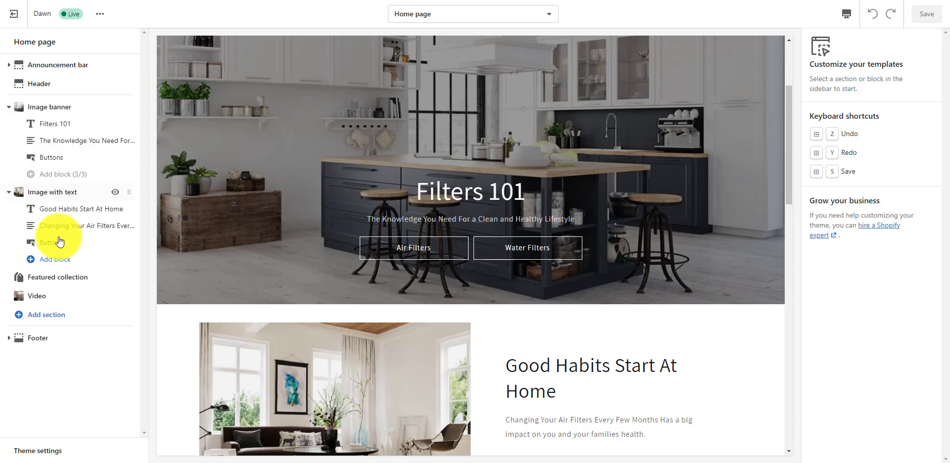
{"action": "left_click", "coordinate": [410, 252]}
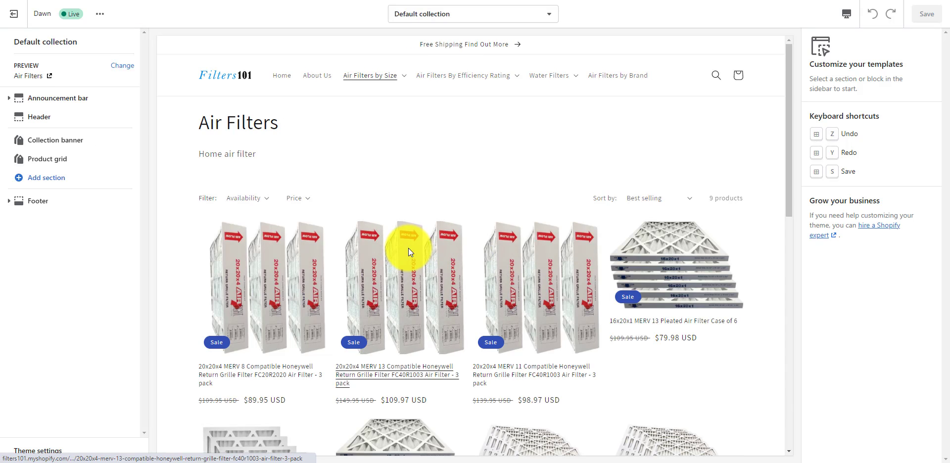
{"action": "left_click", "coordinate": [217, 78]}
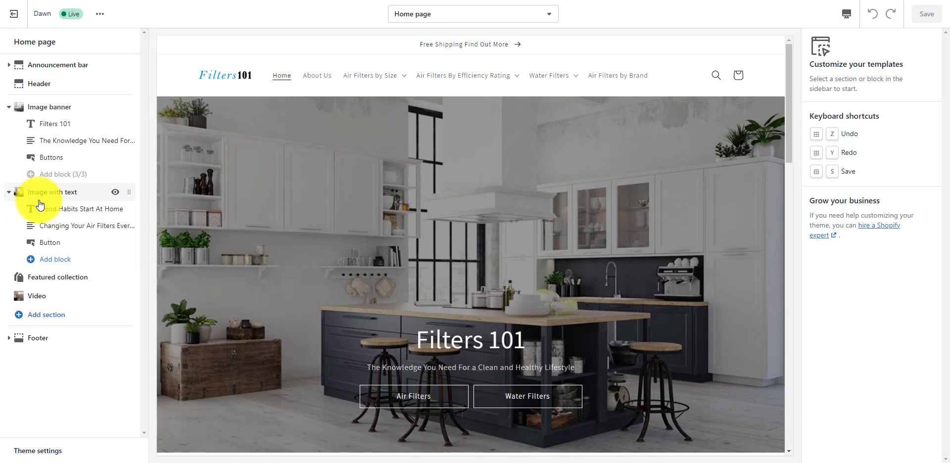
Link the image banner's first button to the Air Filters by Brand page, save the change, and test the button in the preview.
{"action": "left_click", "coordinate": [50, 158]}
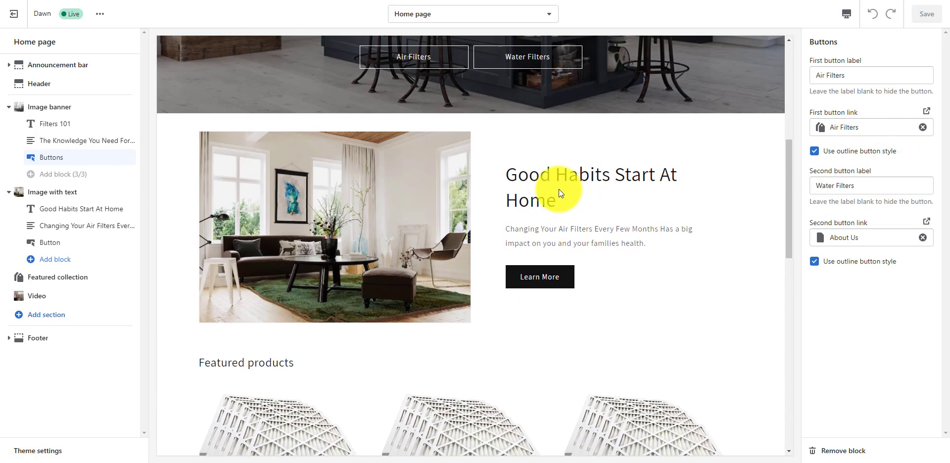
{"action": "scroll", "coordinate": [541, 187], "scroll_direction": "up", "scroll_amount": 3}
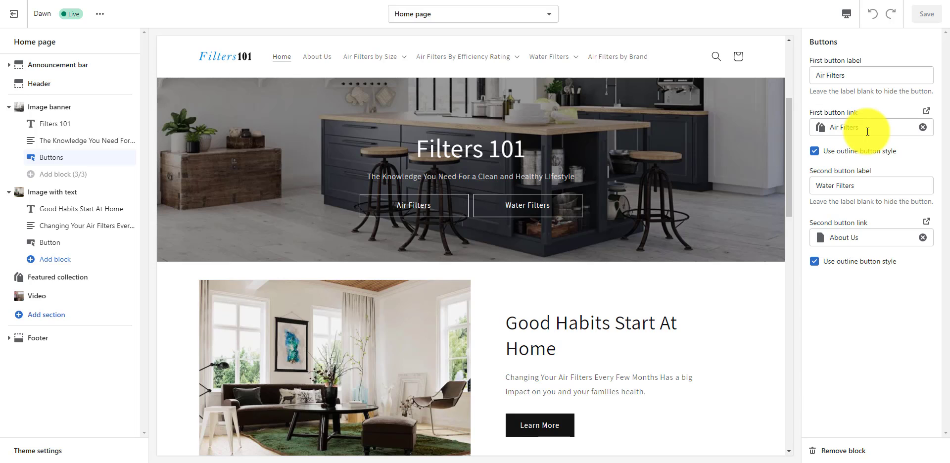
{"action": "left_click", "coordinate": [922, 128]}
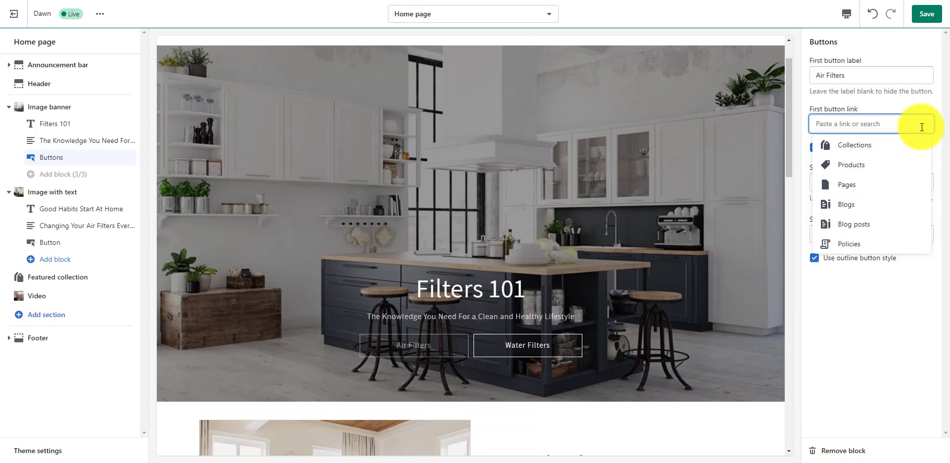
{"action": "left_click", "coordinate": [868, 184]}
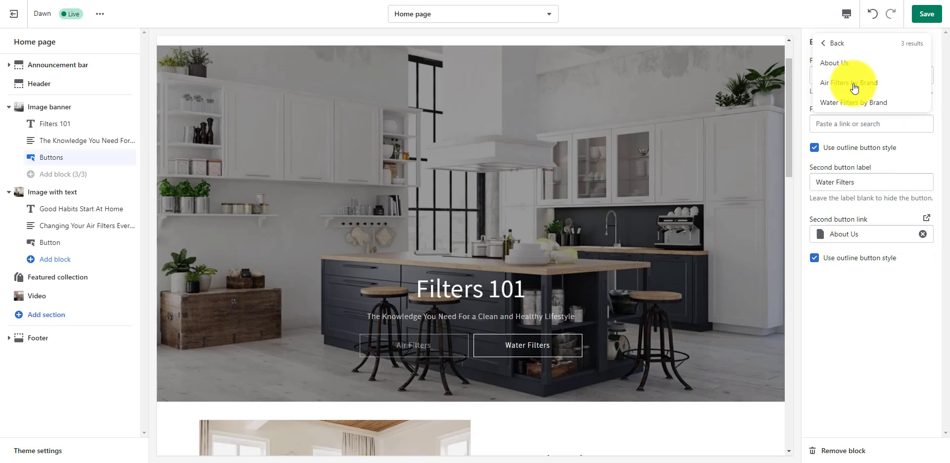
{"action": "left_click", "coordinate": [850, 84]}
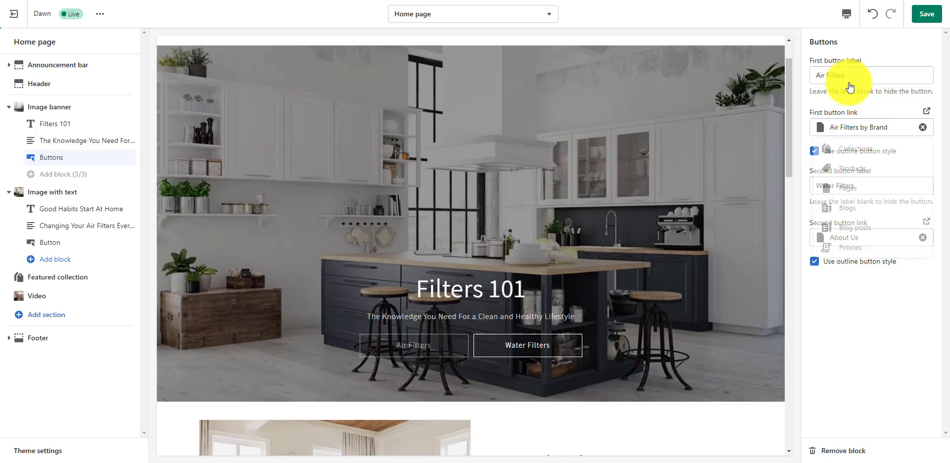
{"action": "left_click", "coordinate": [924, 14]}
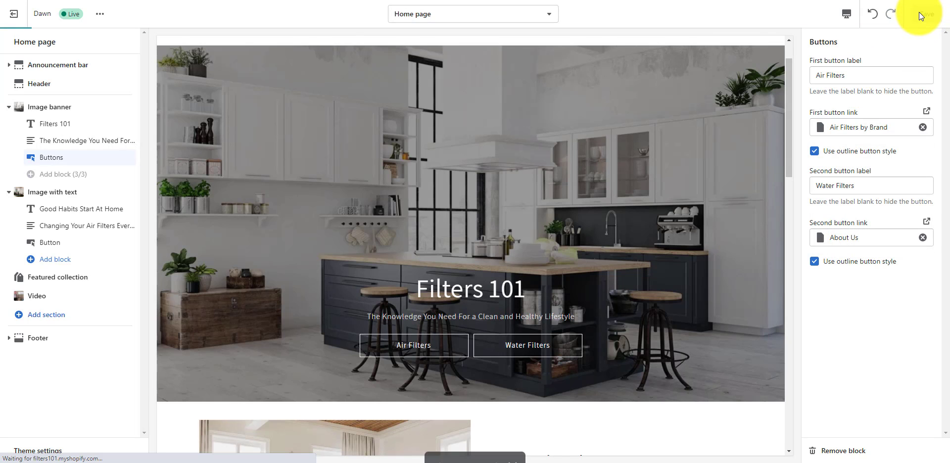
{"action": "scroll", "coordinate": [420, 348], "scroll_direction": "down", "scroll_amount": 5}
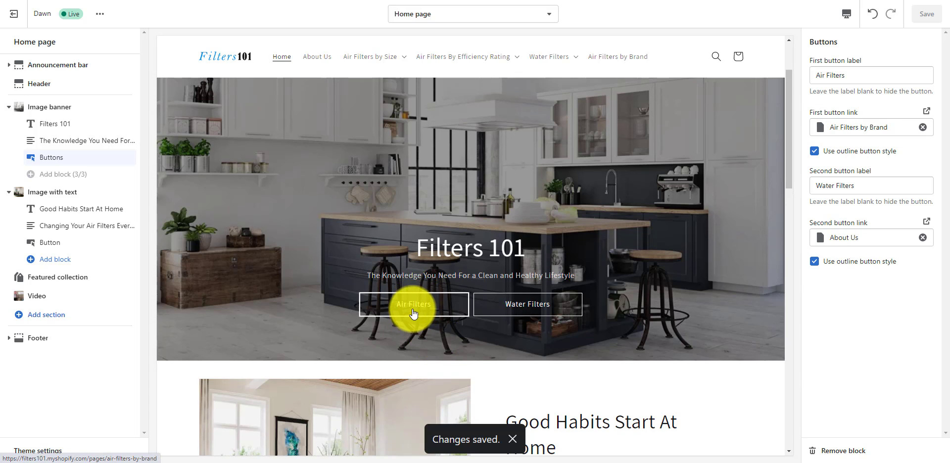
{"action": "left_click", "coordinate": [413, 313]}
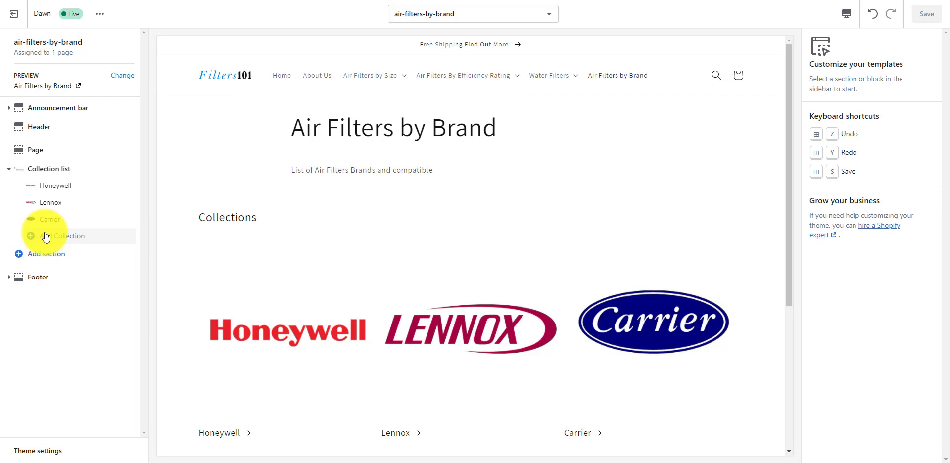
Browse the theme's page templates to find the air-filters-by-brand and water-filters-by-brand templates and the option for creating another.
{"action": "left_click", "coordinate": [497, 24]}
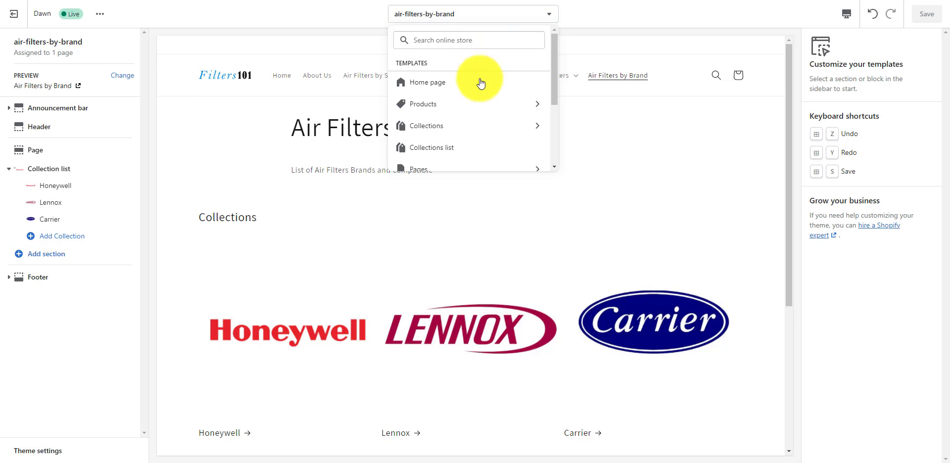
{"action": "scroll", "coordinate": [460, 139], "scroll_direction": "down", "scroll_amount": 1}
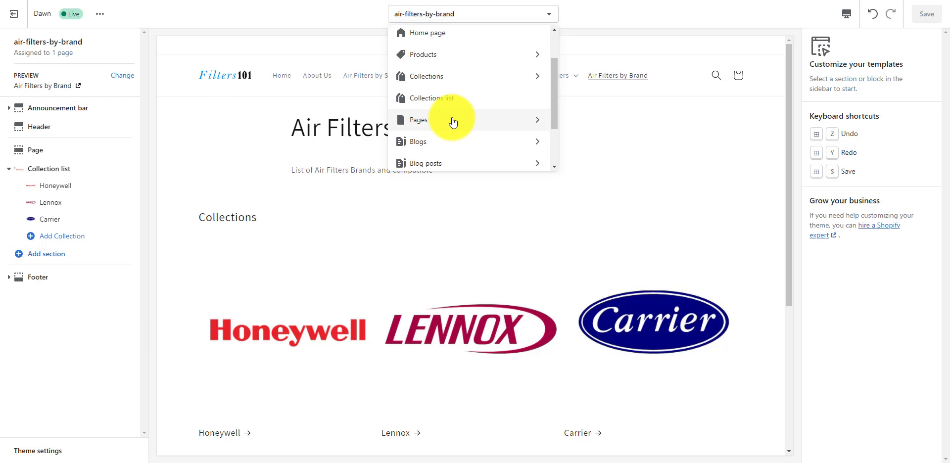
{"action": "left_click", "coordinate": [453, 119]}
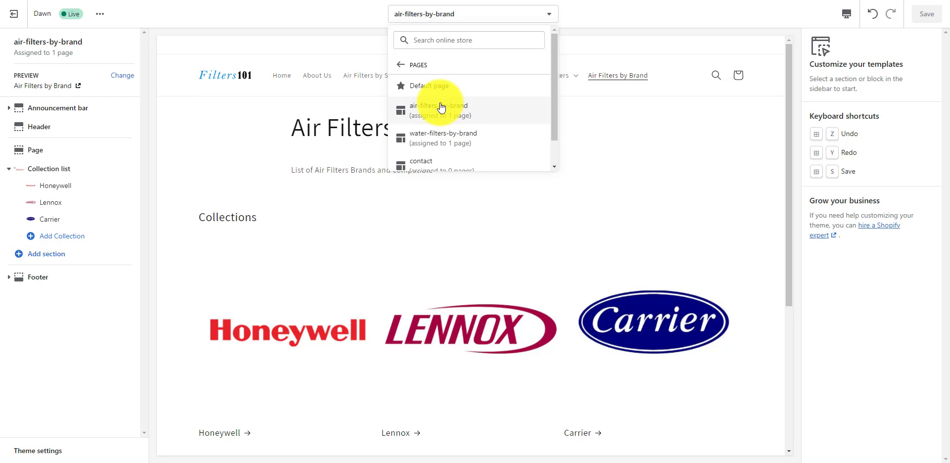
{"action": "scroll", "coordinate": [438, 106], "scroll_direction": "down", "scroll_amount": 1}
{"action": "scroll", "coordinate": [433, 107], "scroll_direction": "up", "scroll_amount": 1}
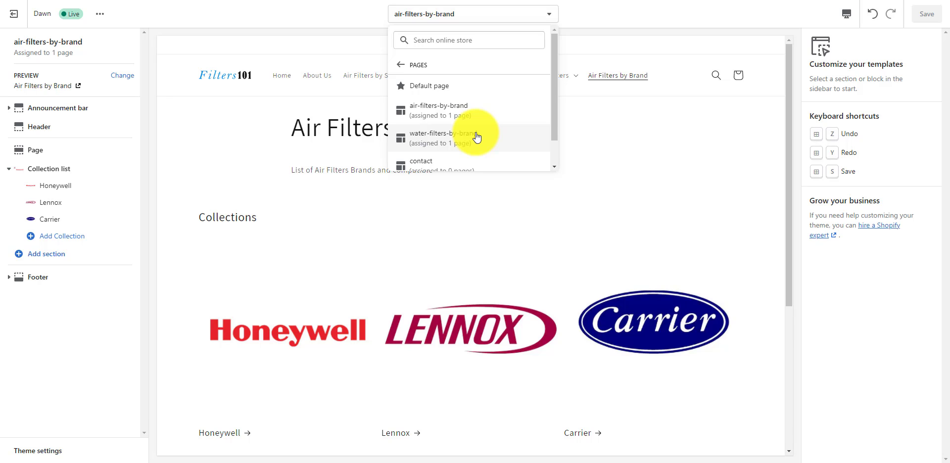
{"action": "scroll", "coordinate": [477, 137], "scroll_direction": "down", "scroll_amount": 1}
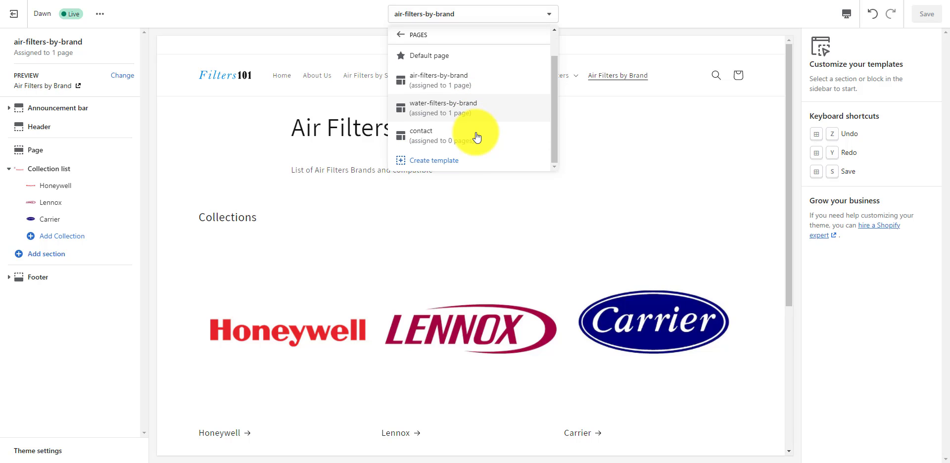